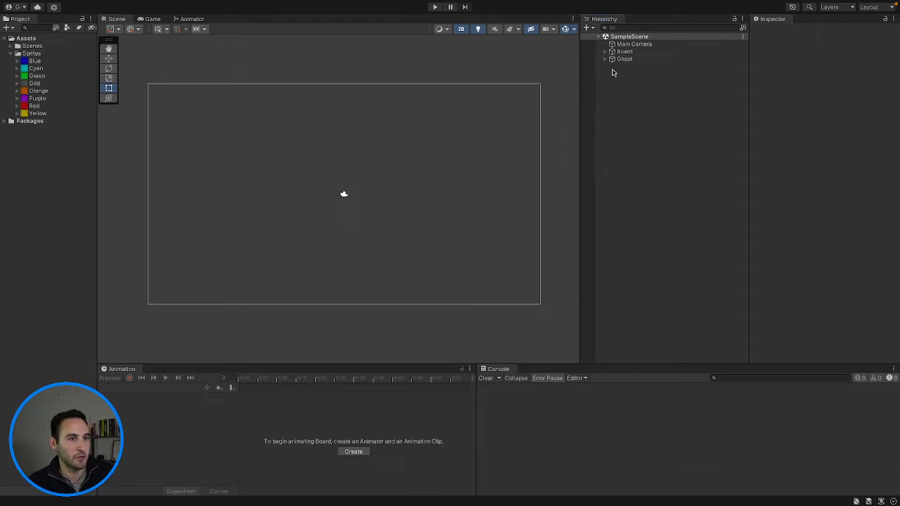
Step: Examine the Board and Ghost objects in the hierarchy and the component settings of their child Tilemaps
scroll(323, 122, down, 2)
middle_drag(323, 123, 323, 135)
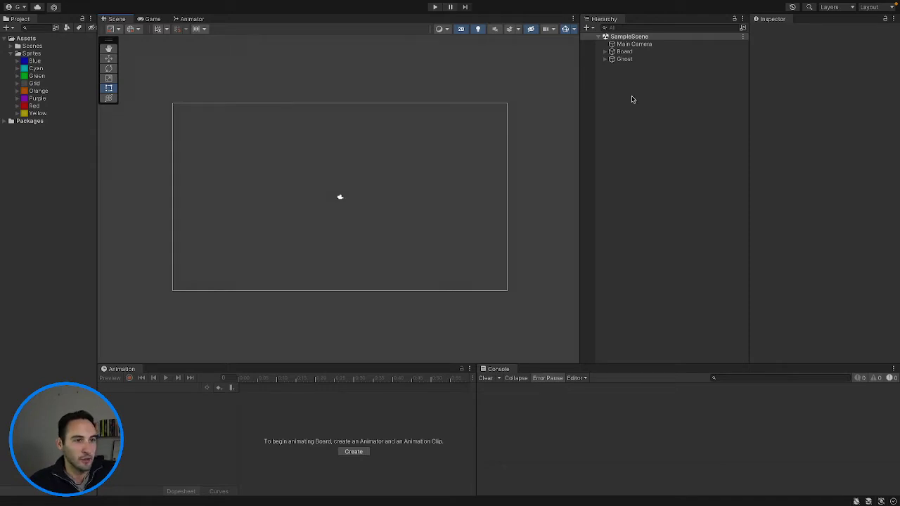
click(626, 52)
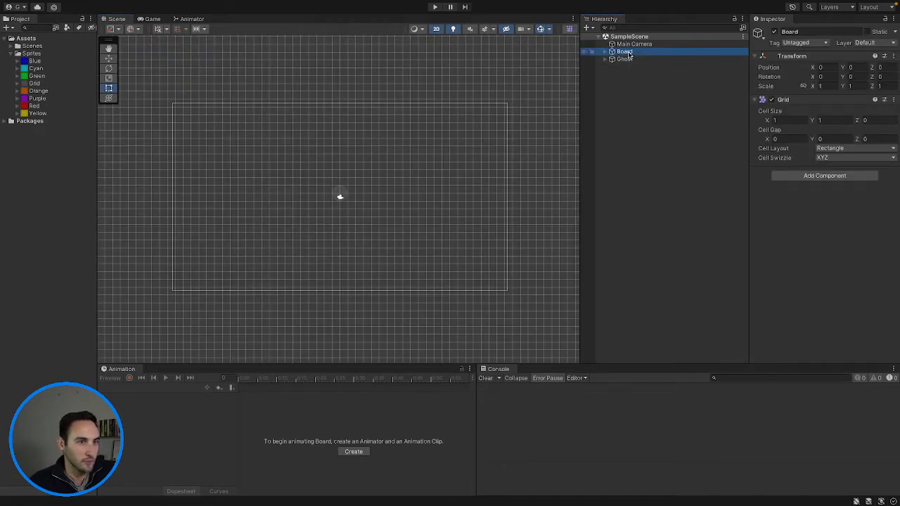
click(605, 59)
click(610, 59)
click(609, 52)
click(605, 52)
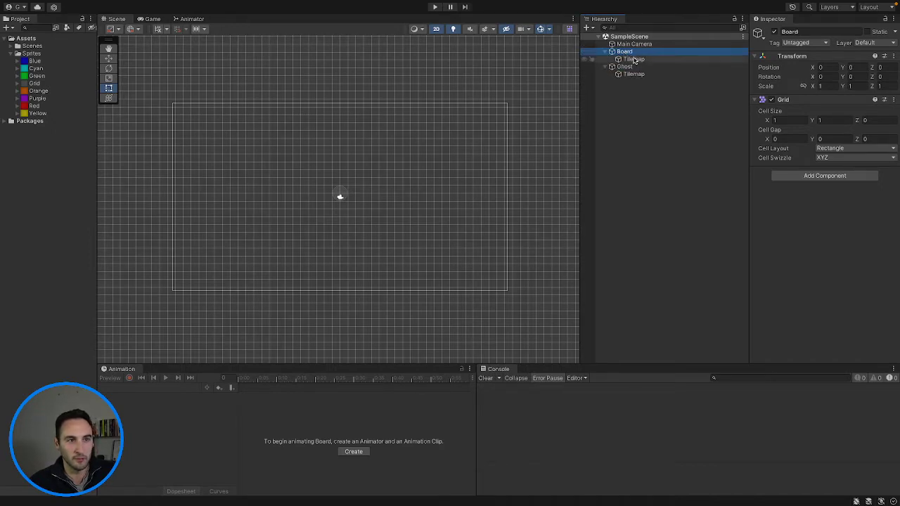
click(635, 59)
click(640, 67)
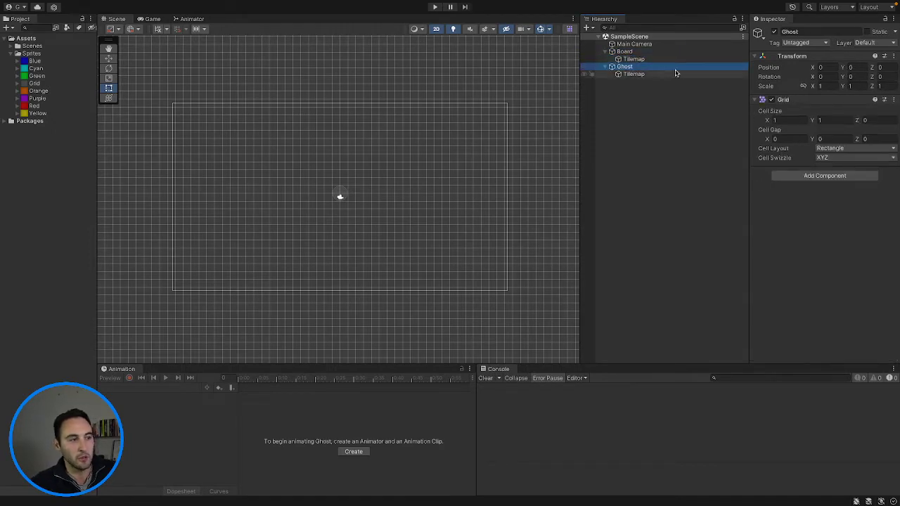
click(635, 74)
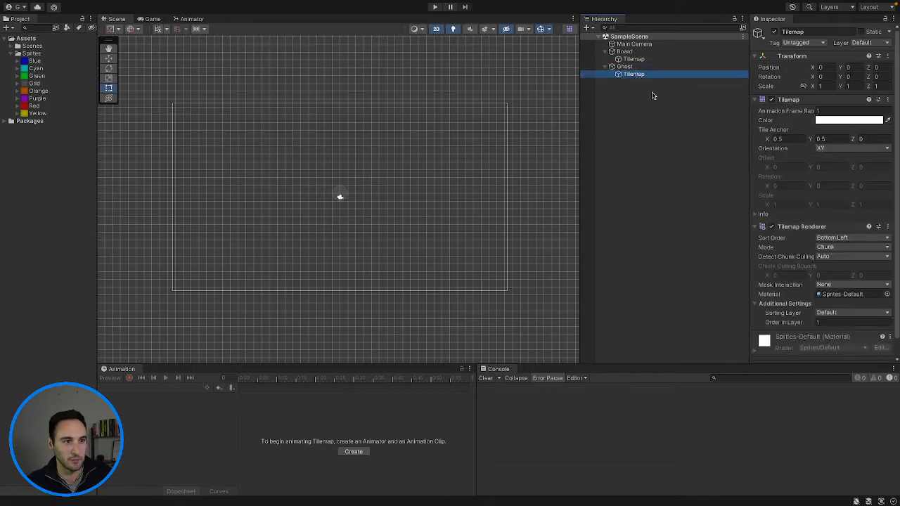
click(642, 62)
click(642, 62)
click(655, 100)
click(644, 59)
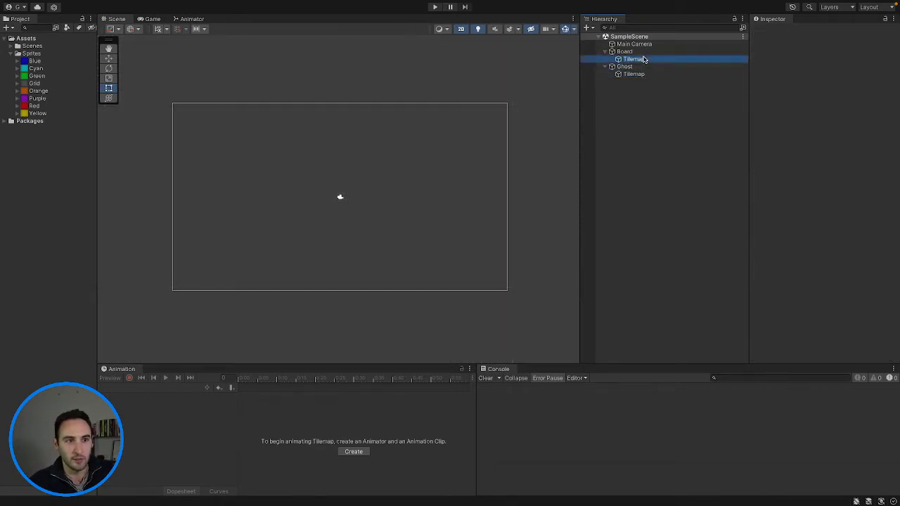
click(650, 74)
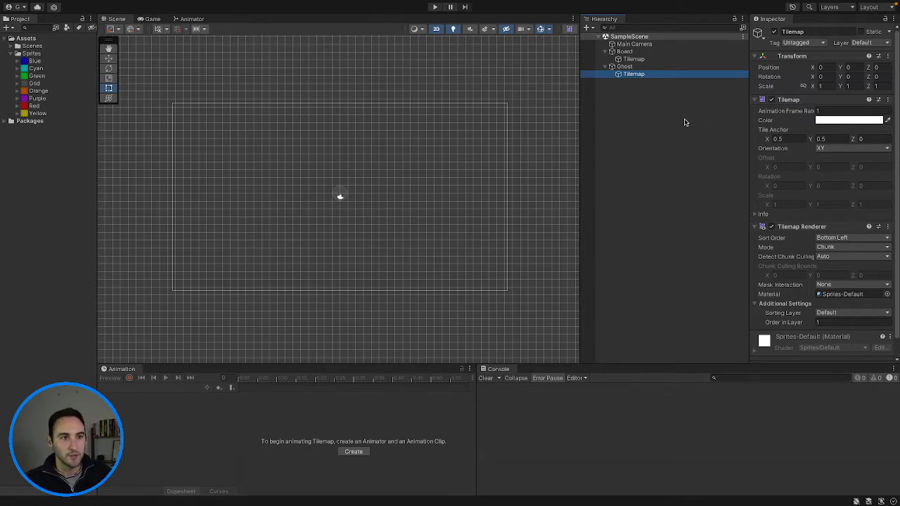
click(685, 121)
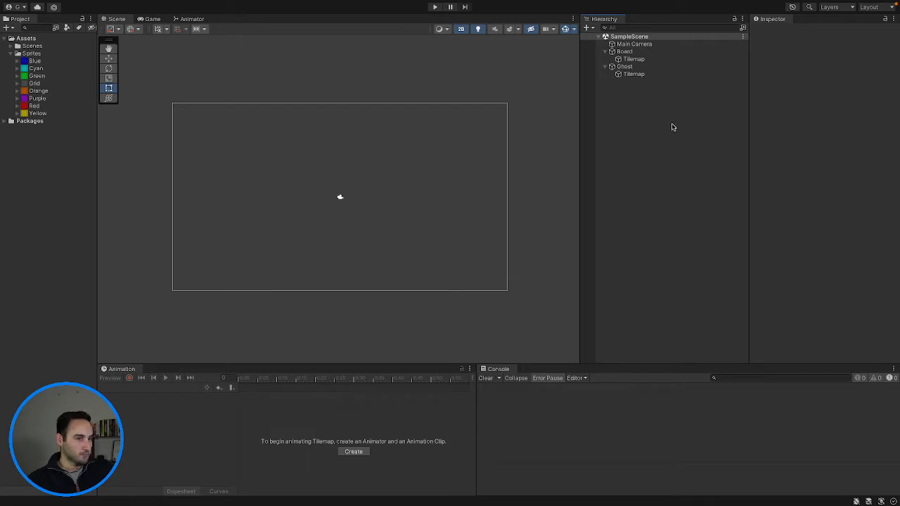
Step: Add the Grid sprite to the scene as a new top-level object and check it in the Game view
drag(33, 84, 653, 138)
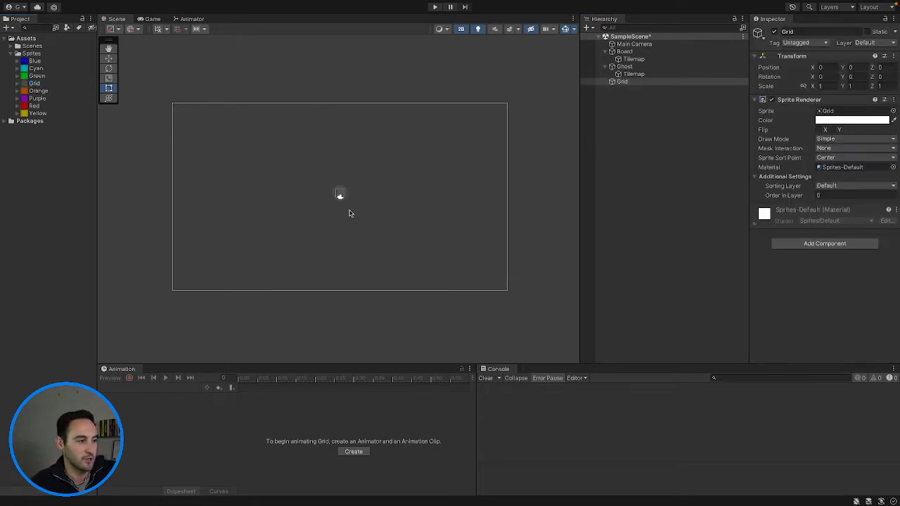
key(f)
scroll(315, 219, down, 5)
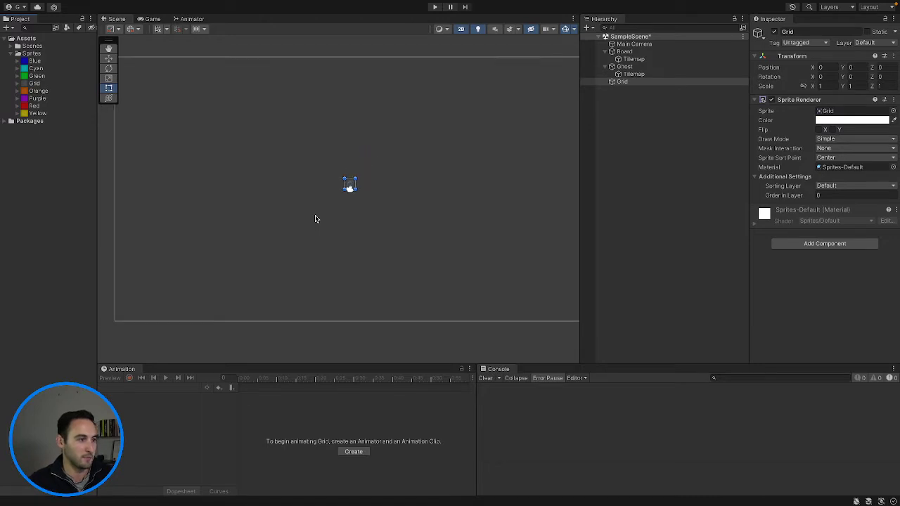
click(357, 205)
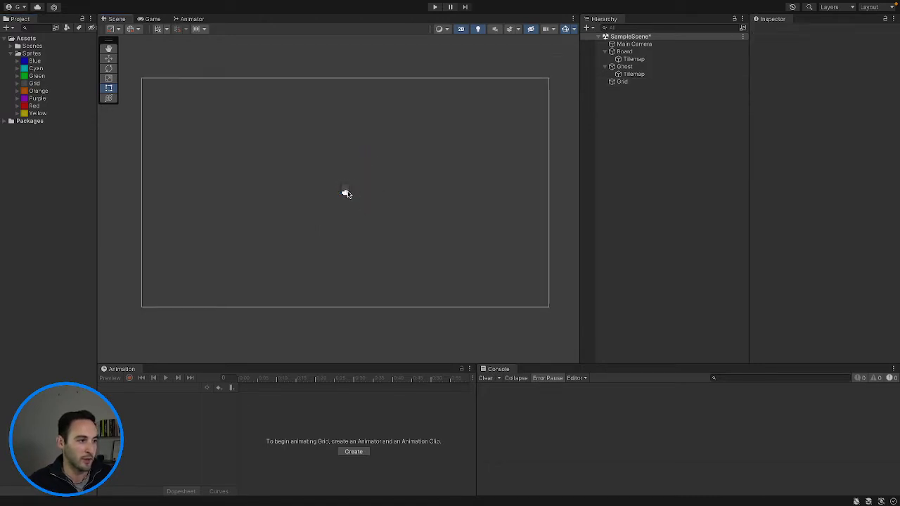
click(152, 19)
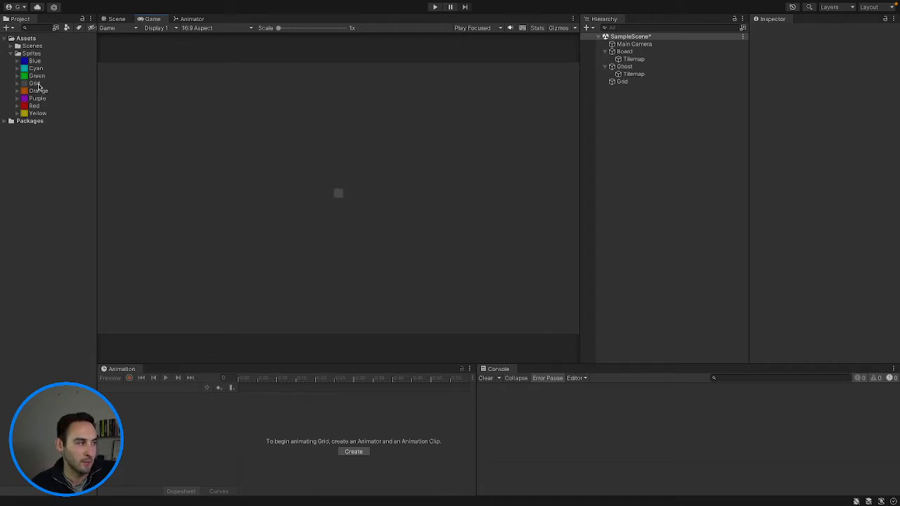
Step: Add a second Grid sprite to the scene, move it to X position 1 beside the first, and view it in-game
drag(35, 84, 636, 167)
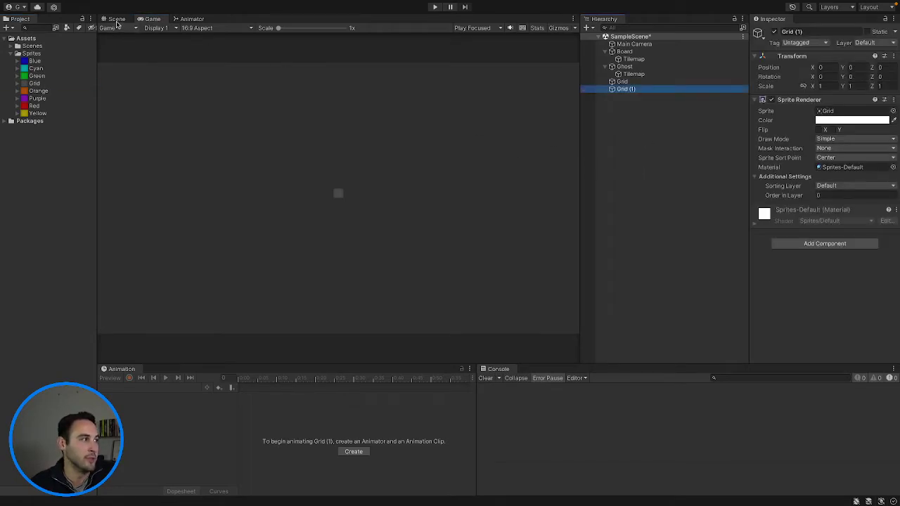
click(116, 19)
click(109, 58)
drag(383, 188, 391, 190)
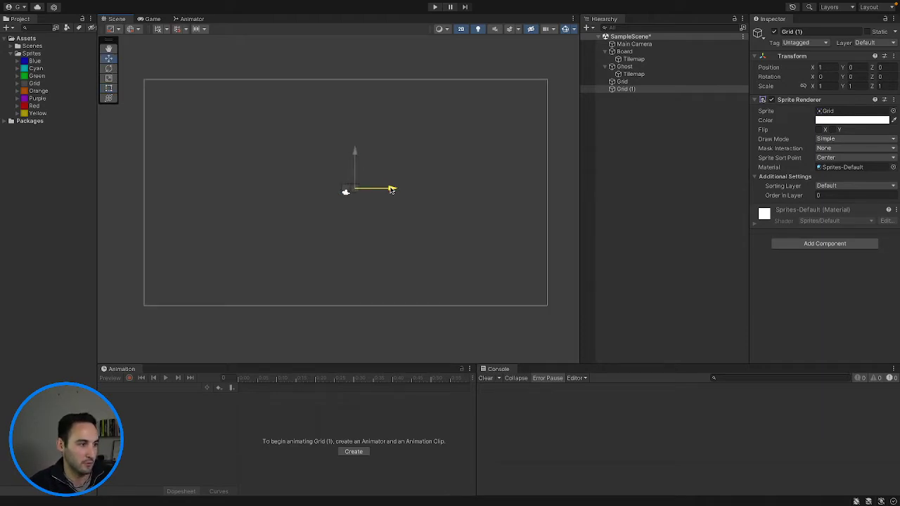
click(148, 19)
Step: Delete the second Grid sprite object from the scene
click(635, 91)
right_click(634, 90)
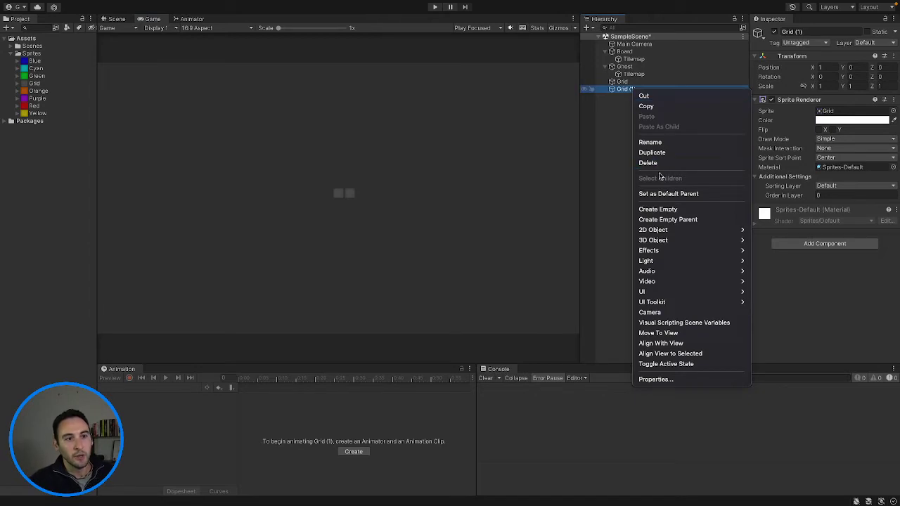
click(658, 162)
Step: Set the Grid object's sprite draw mode to Tiled with a width of 10 and a height of 20
click(619, 82)
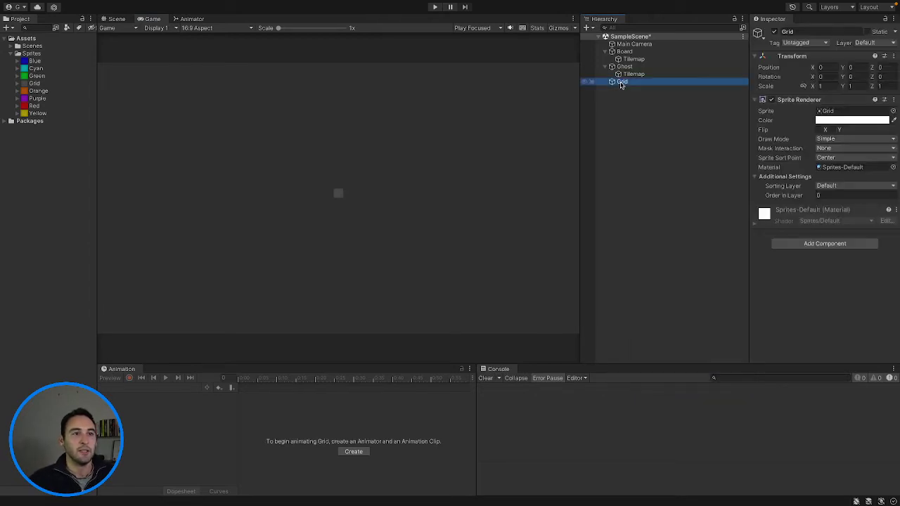
click(852, 141)
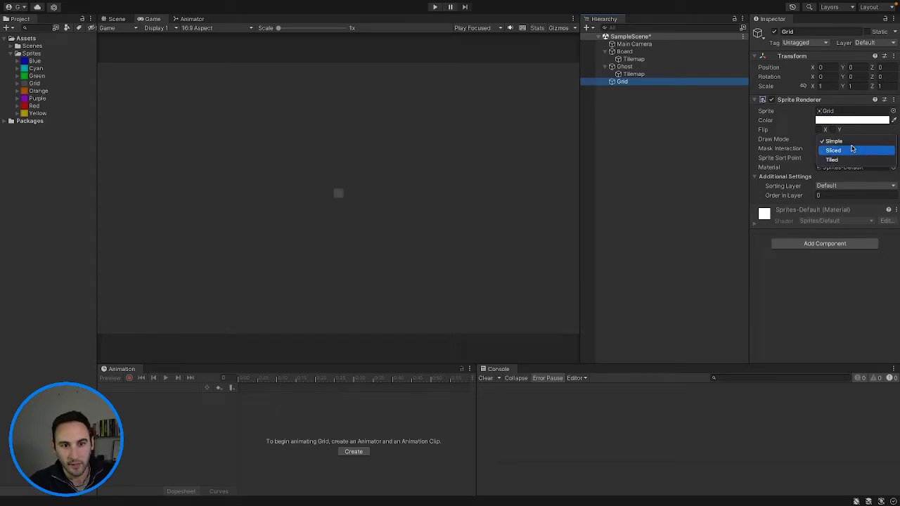
click(850, 161)
click(842, 188)
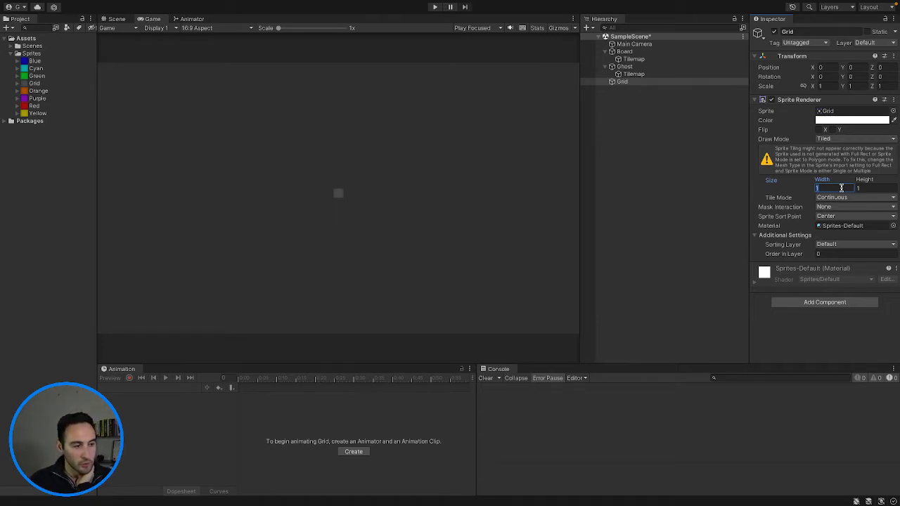
text(10)
click(862, 188)
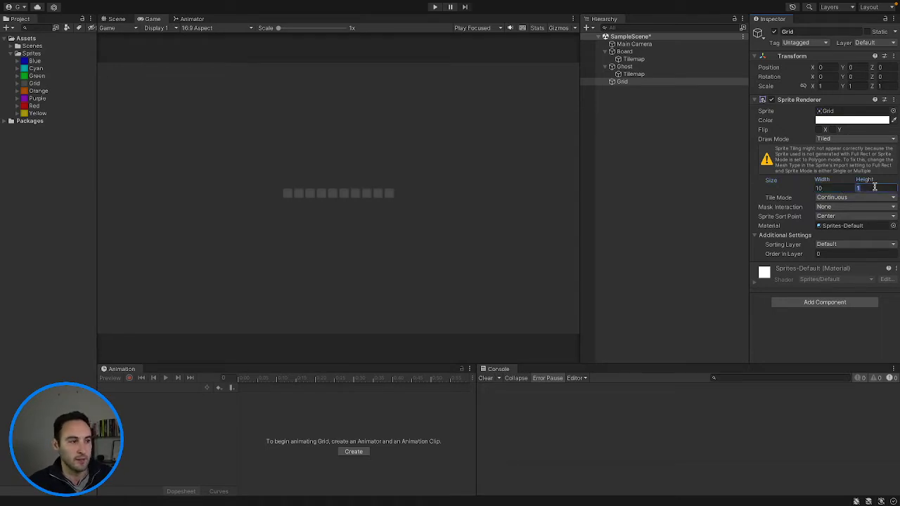
text(20)
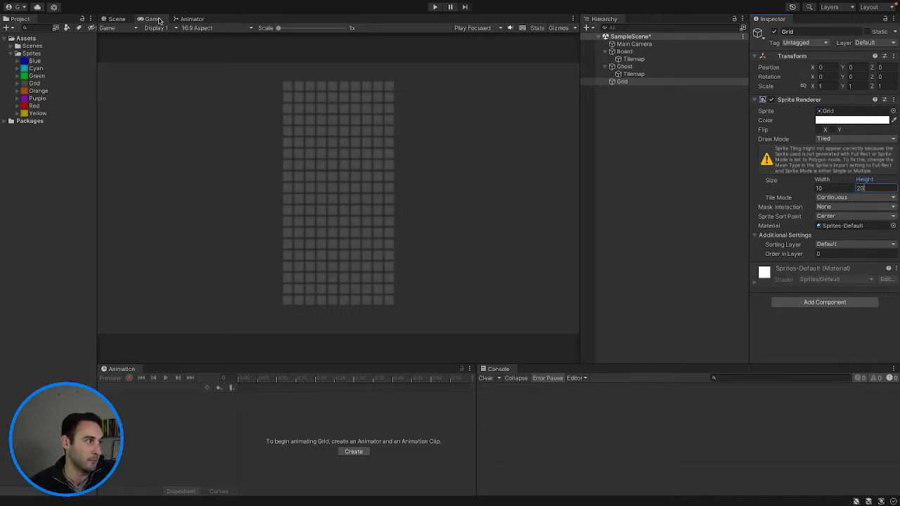
Step: Examine the tiled grid closely in the Game view, from its individual cells to its full extent
scroll(312, 128, up, 1)
scroll(312, 129, up, 6)
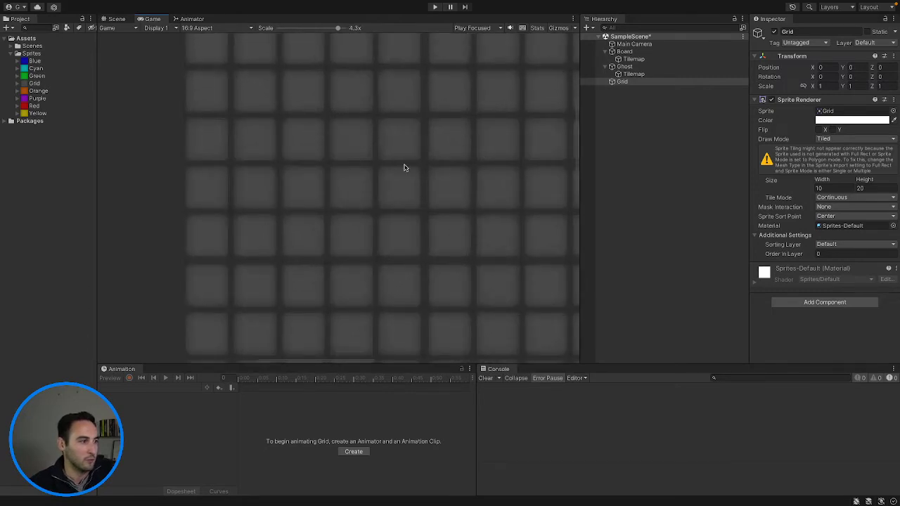
scroll(392, 235, down, 1)
scroll(392, 242, down, 1)
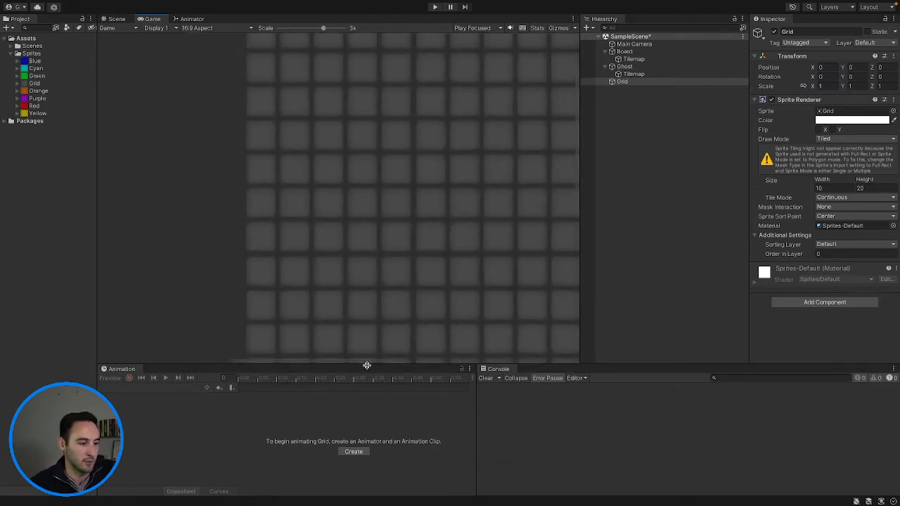
drag(368, 362, 446, 358)
drag(374, 359, 393, 313)
scroll(375, 235, up, 1)
scroll(376, 234, down, 1)
scroll(471, 249, down, 1)
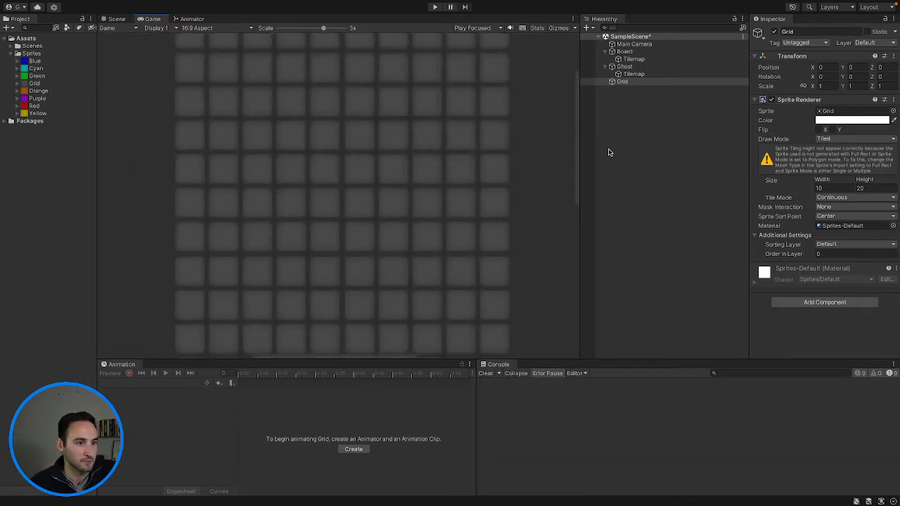
drag(576, 158, 585, 355)
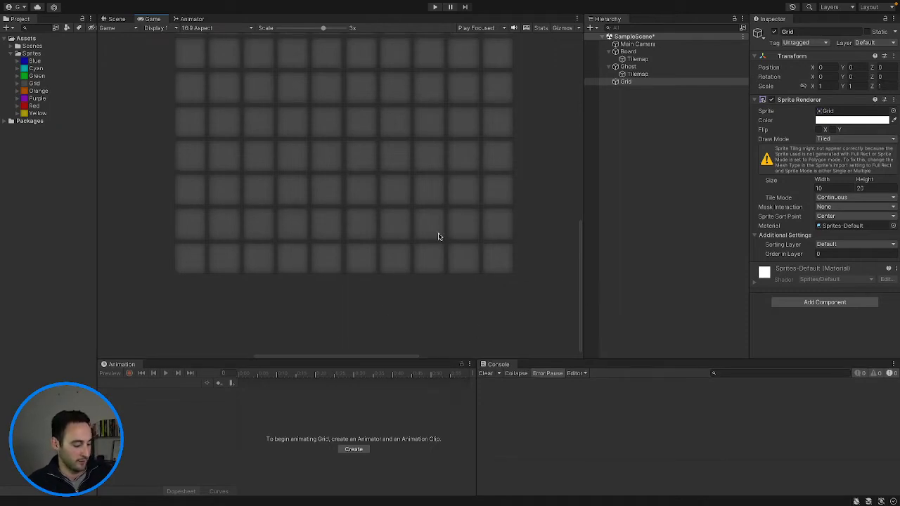
scroll(438, 236, down, 4)
scroll(439, 236, down, 2)
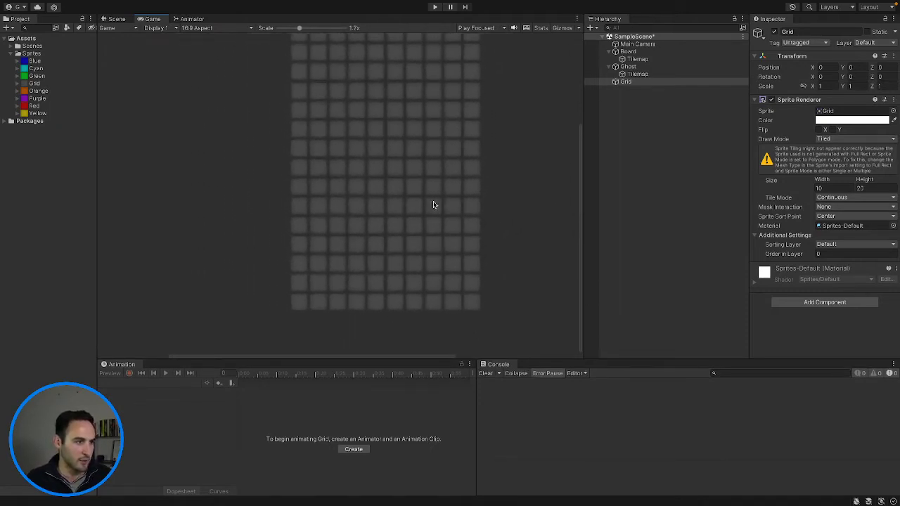
scroll(422, 251, down, 3)
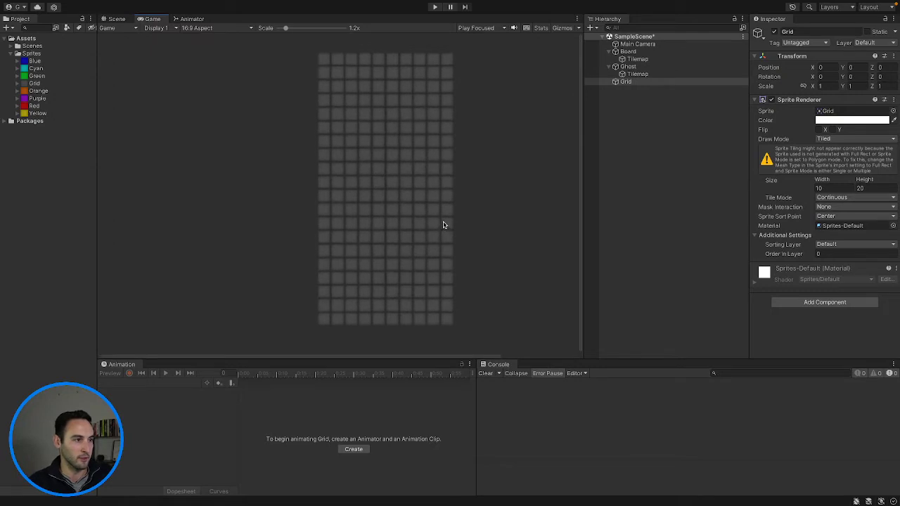
scroll(420, 247, down, 2)
scroll(419, 249, down, 1)
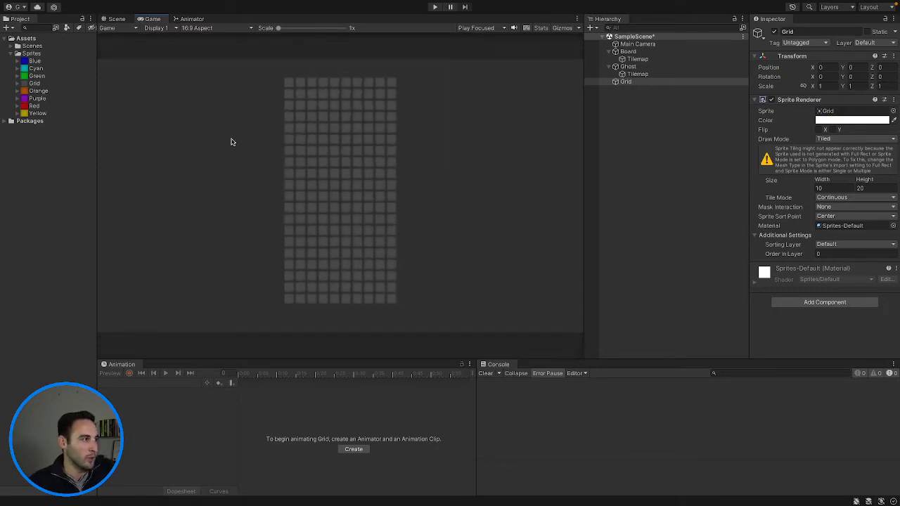
Step: Set the Game view's aspect ratio to 9:16 and check the grid's framing in the Scene and Game views
click(117, 19)
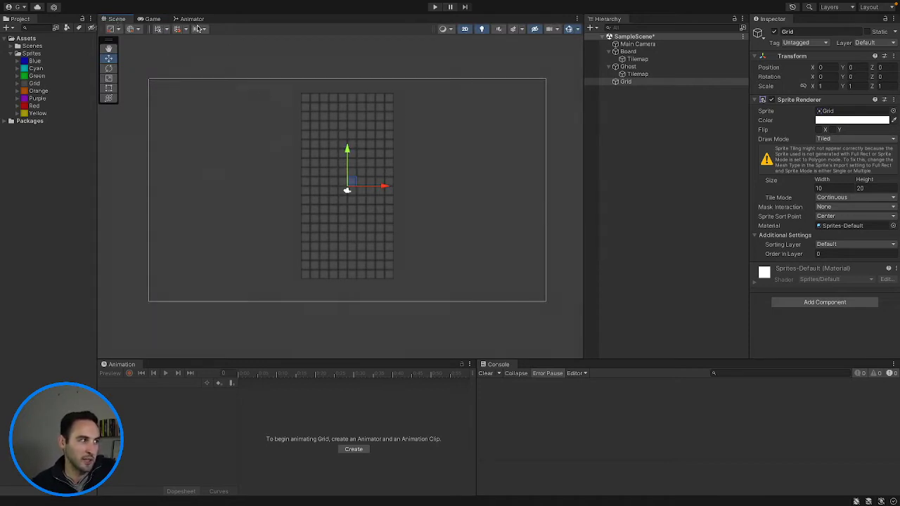
click(151, 20)
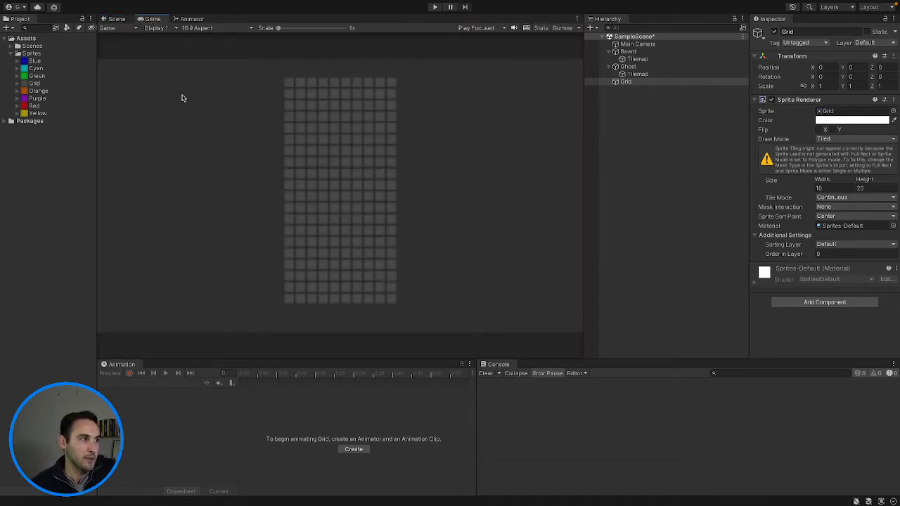
click(233, 29)
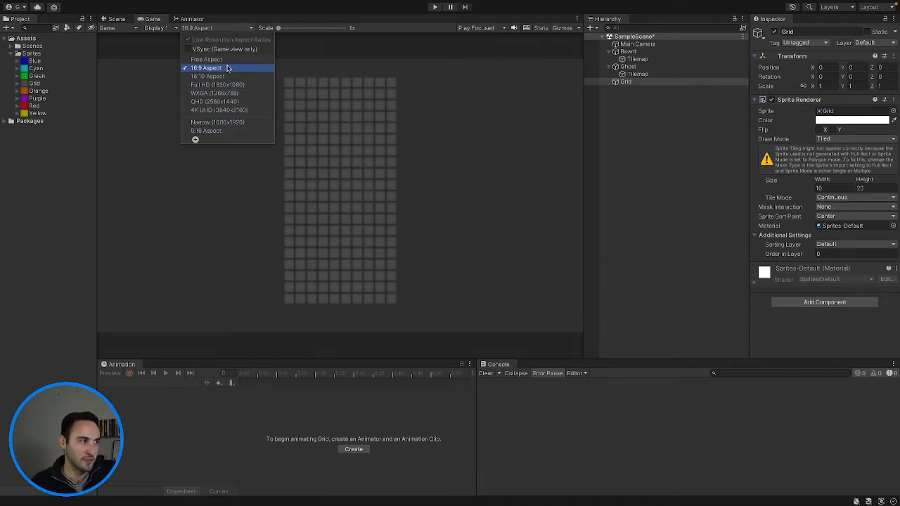
click(211, 131)
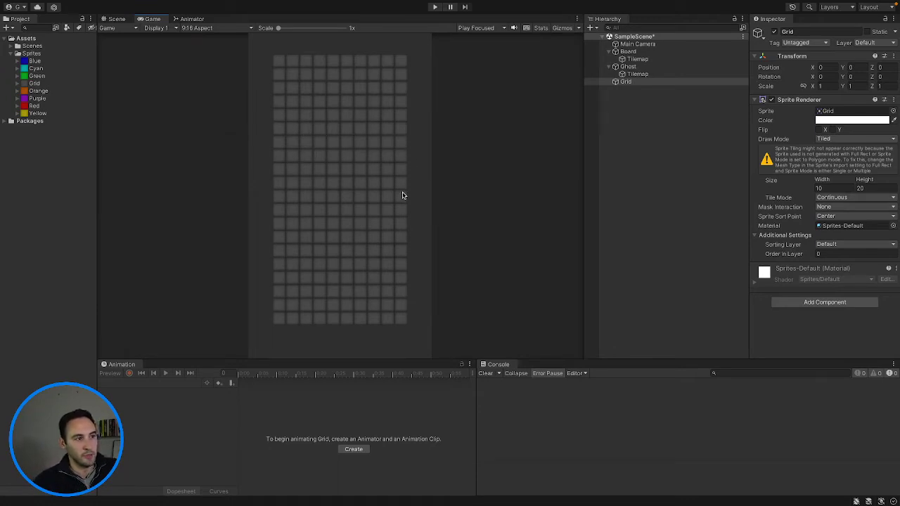
click(116, 19)
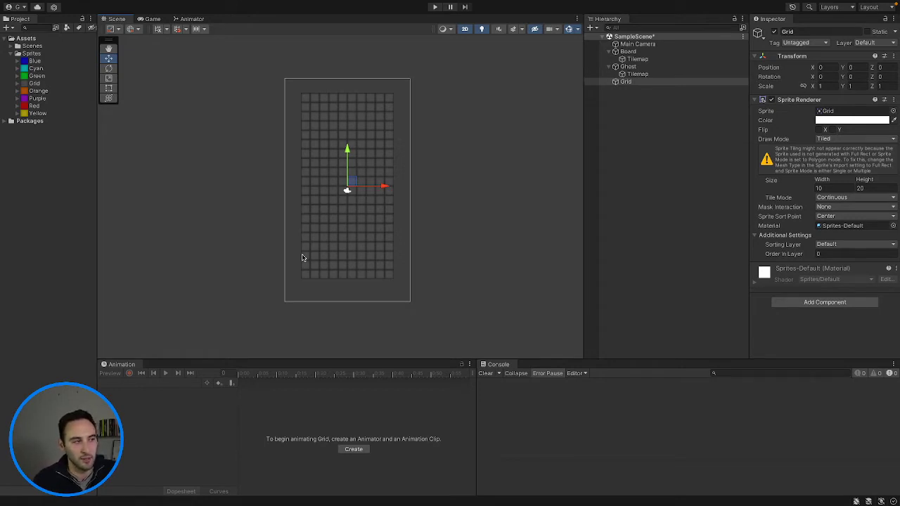
click(149, 19)
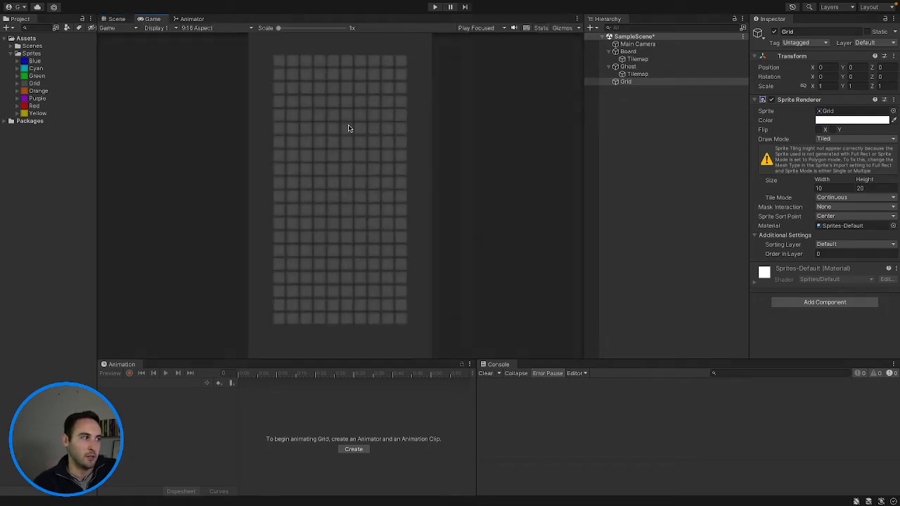
Step: Save the scene and collapse the Board and Ghost objects in the hierarchy
click(690, 113)
key(ctrl+s)
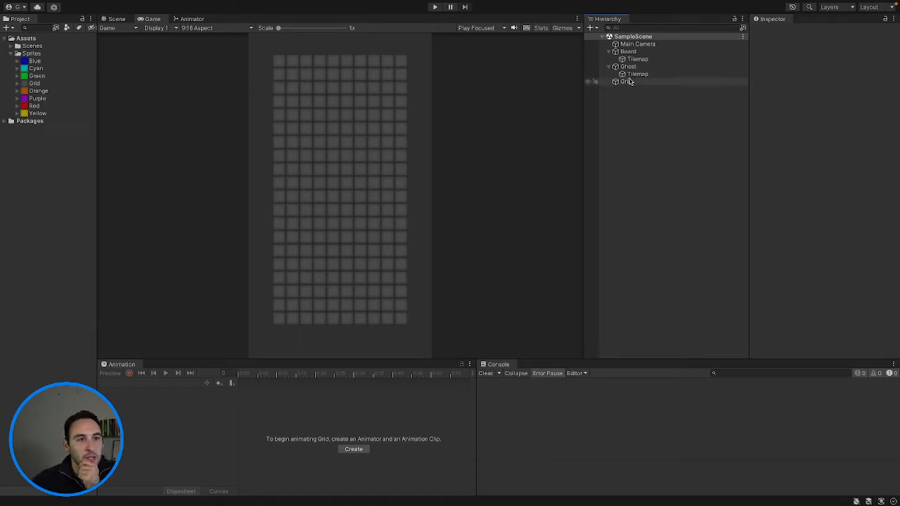
click(610, 67)
click(609, 51)
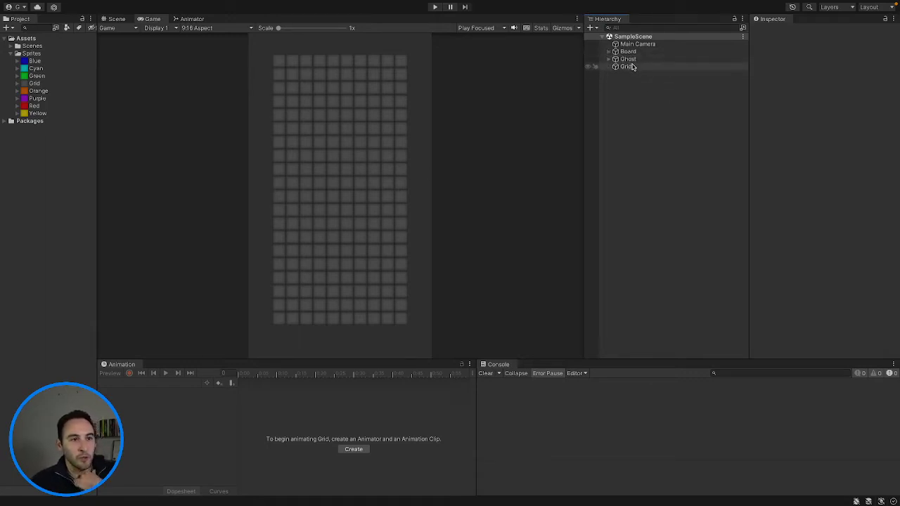
Step: Move the Grid object above Board in the hierarchy and expand the Board and Ghost objects
drag(636, 66, 633, 54)
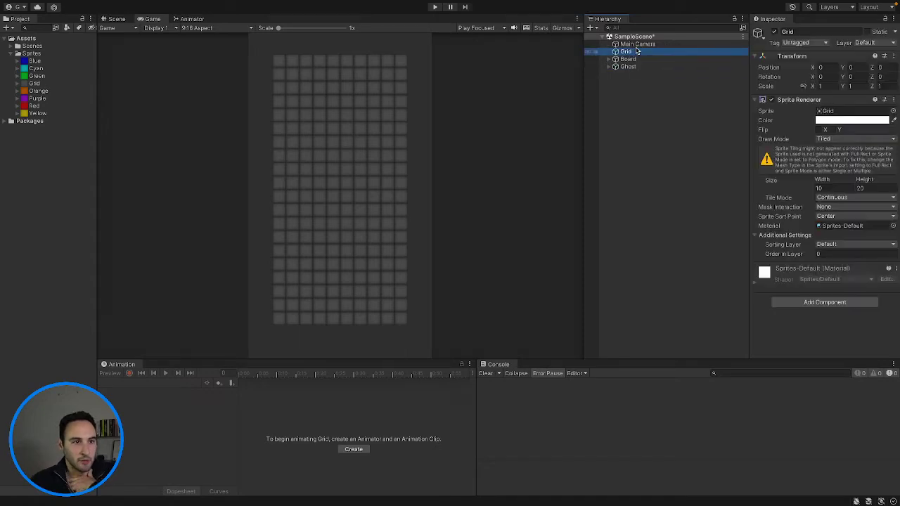
click(847, 254)
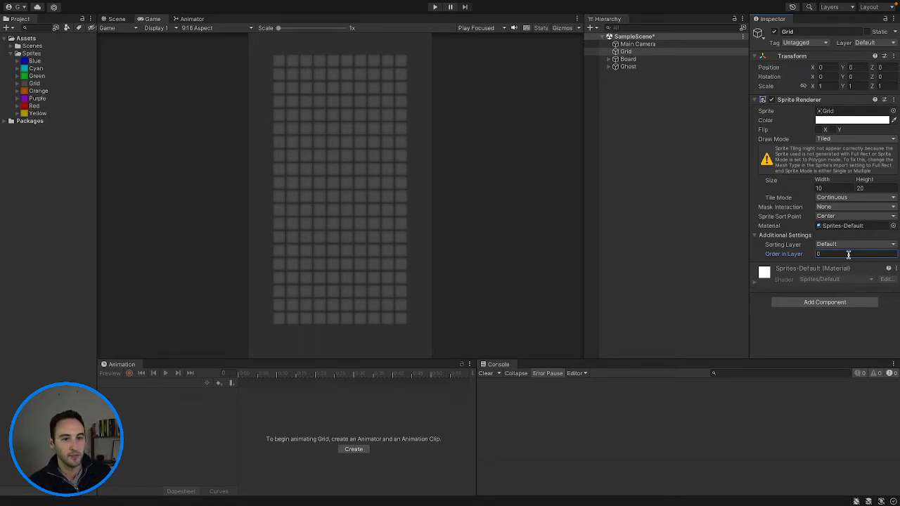
click(653, 176)
click(626, 52)
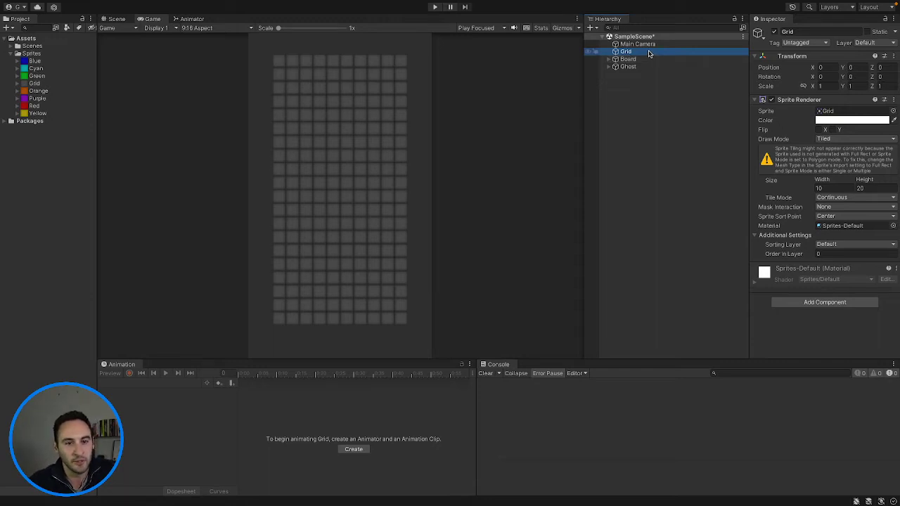
click(646, 59)
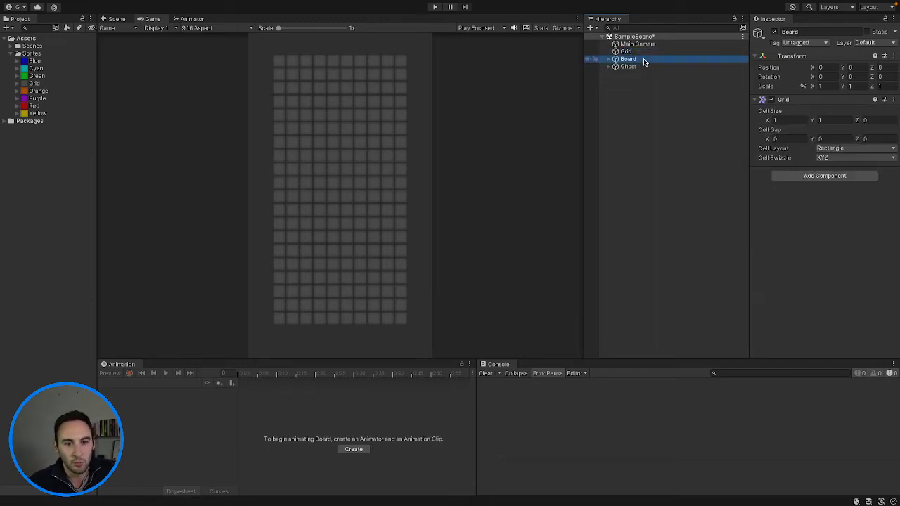
click(609, 59)
click(609, 74)
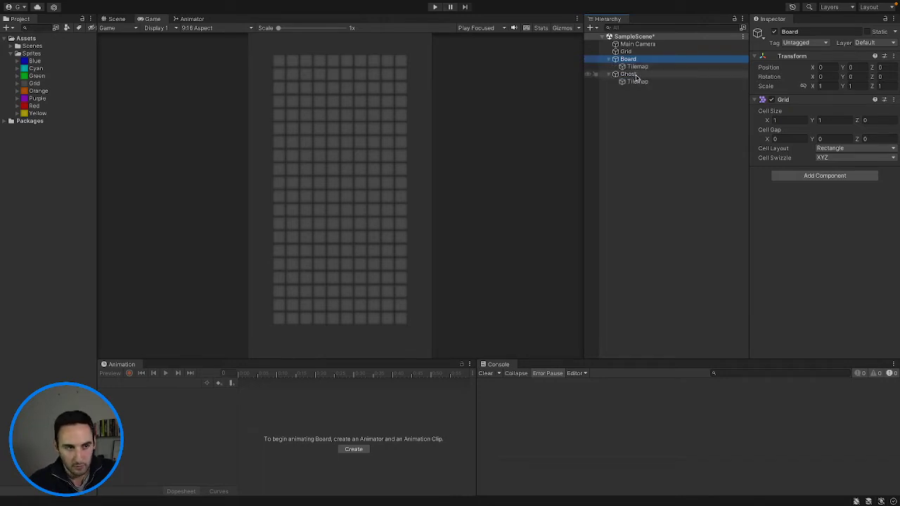
Step: Set the Order in Layer of the Board's Tilemap to 1
click(626, 51)
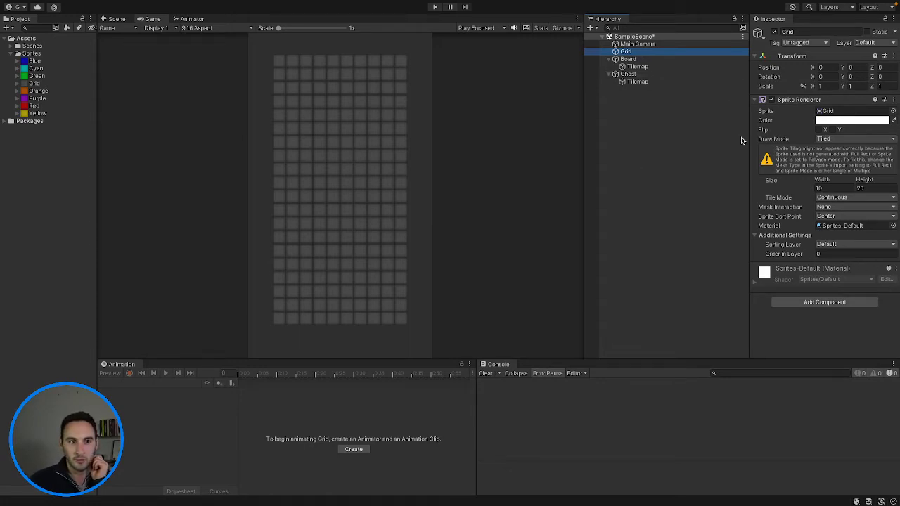
click(628, 59)
click(646, 66)
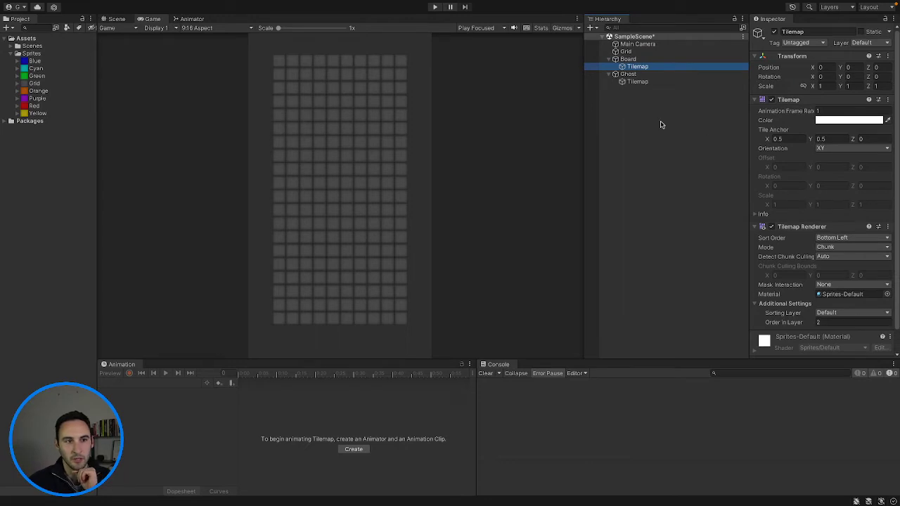
click(844, 322)
text(1)
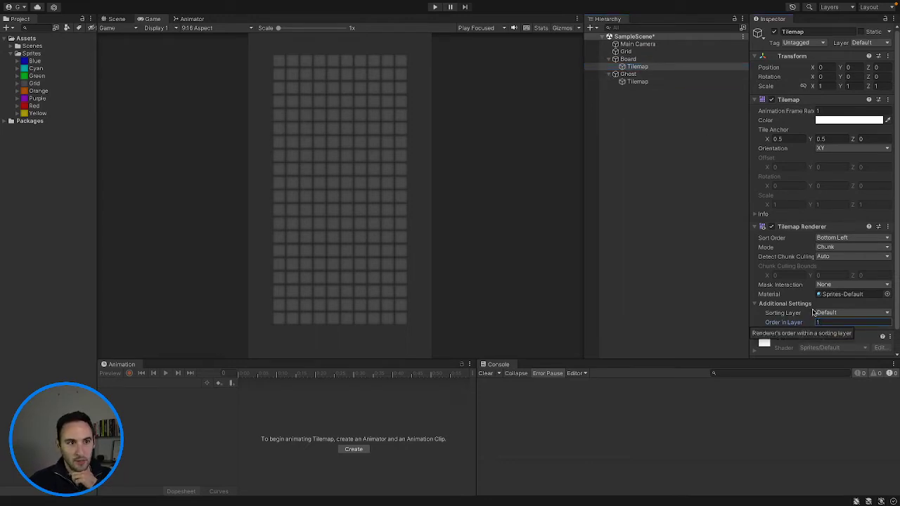
Step: Move the Ghost object above Board in the hierarchy and set the Board Tilemap's Order in Layer to 2
click(636, 82)
drag(628, 74, 629, 57)
click(632, 73)
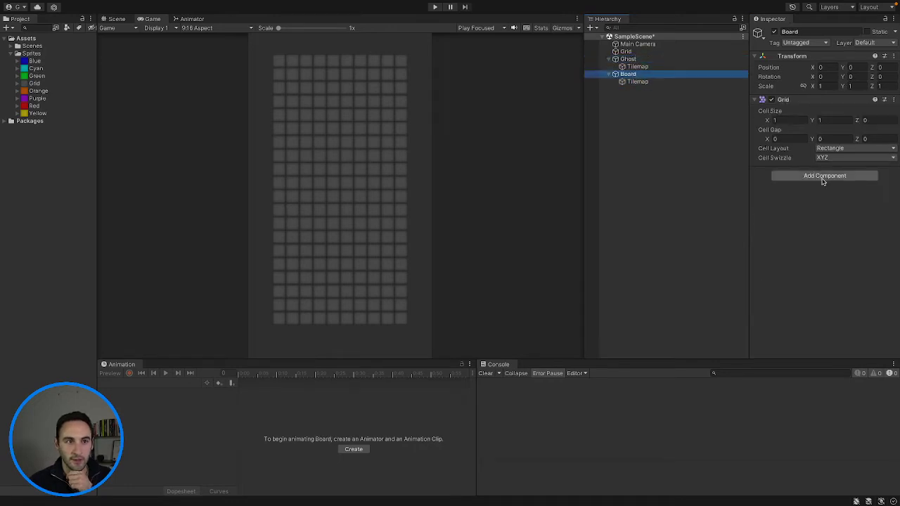
click(640, 82)
click(797, 323)
text(2)
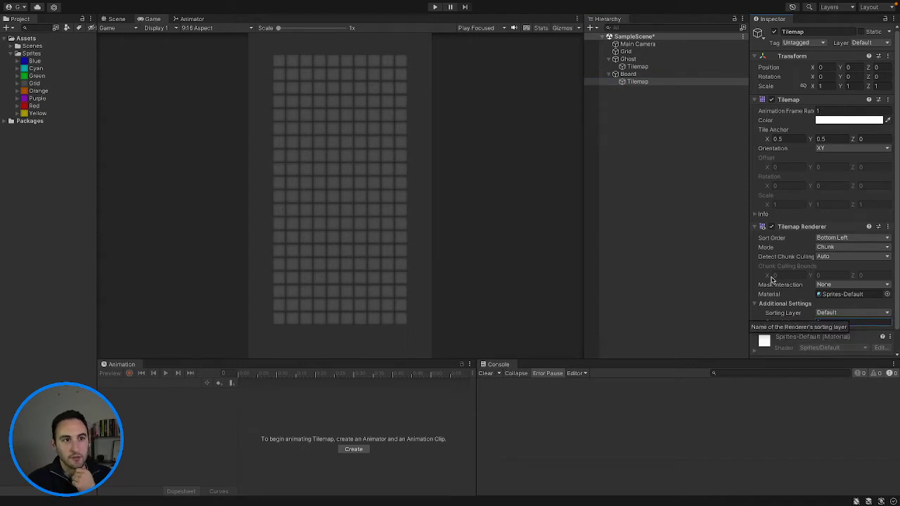
Step: Check the Order in Layer of Grid and of the Ghost and Board tilemaps, and save the scene
click(671, 51)
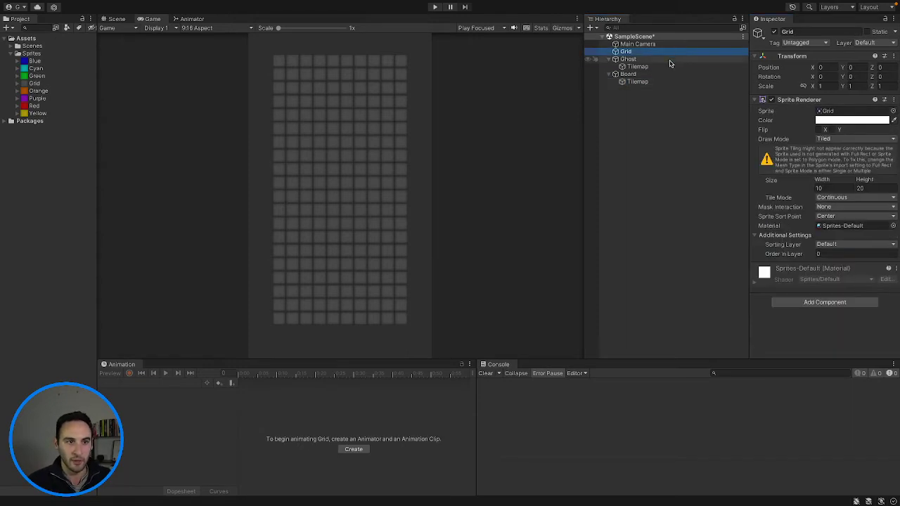
click(668, 59)
click(663, 66)
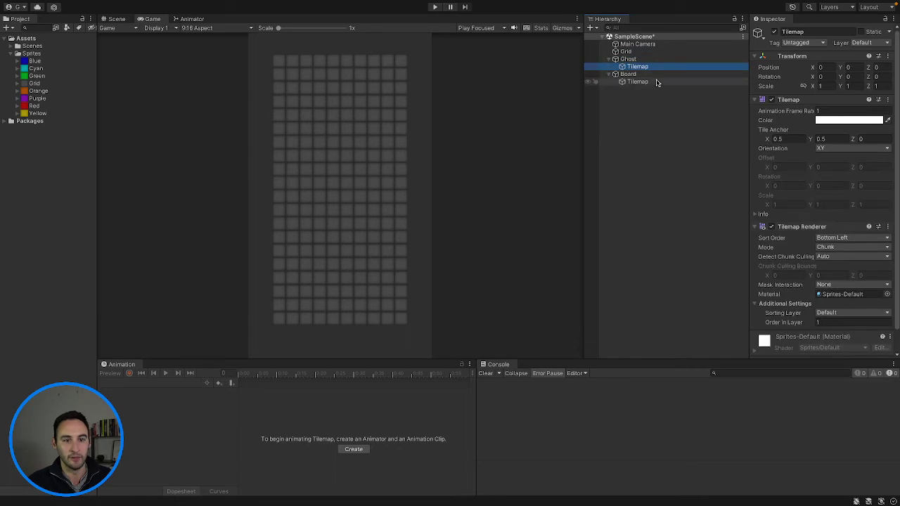
click(657, 82)
click(673, 139)
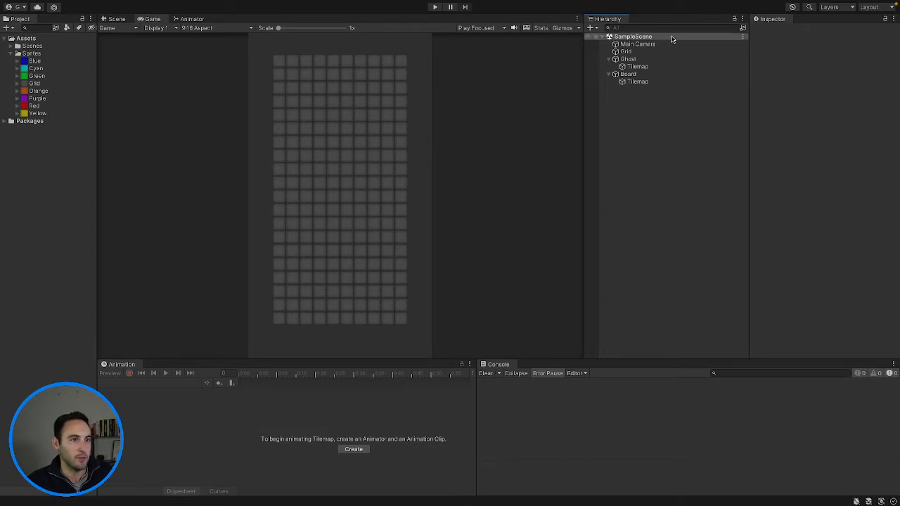
Step: Rename the SampleScene asset in the Scenes folder as Tetris and reload the open scene
click(12, 45)
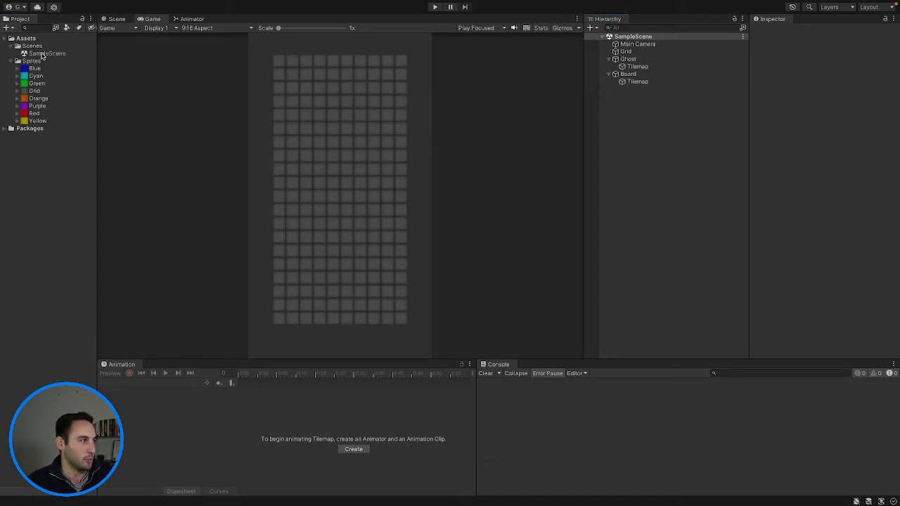
click(48, 53)
click(49, 54)
text(Tetris)
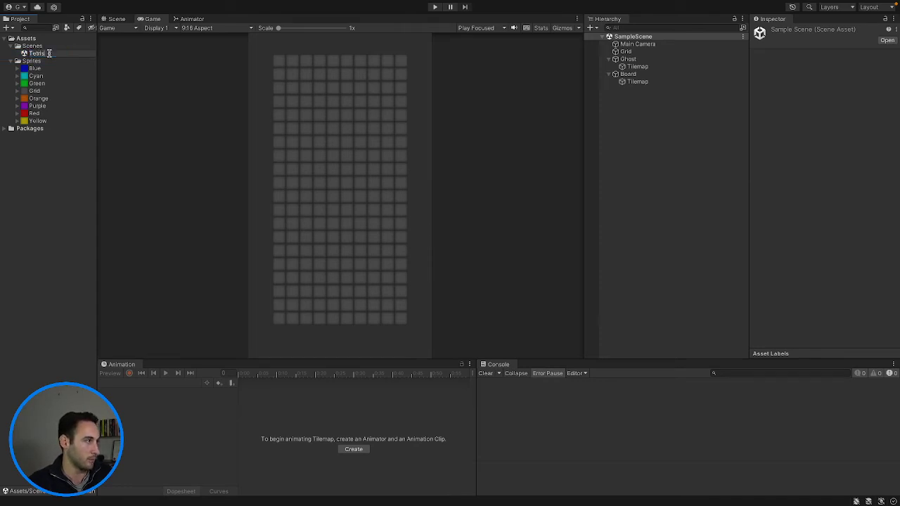
key(Return)
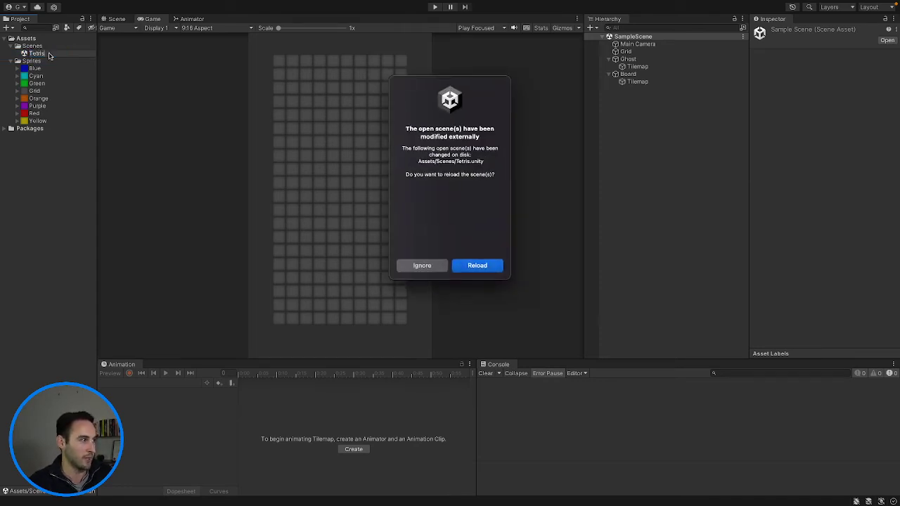
click(477, 266)
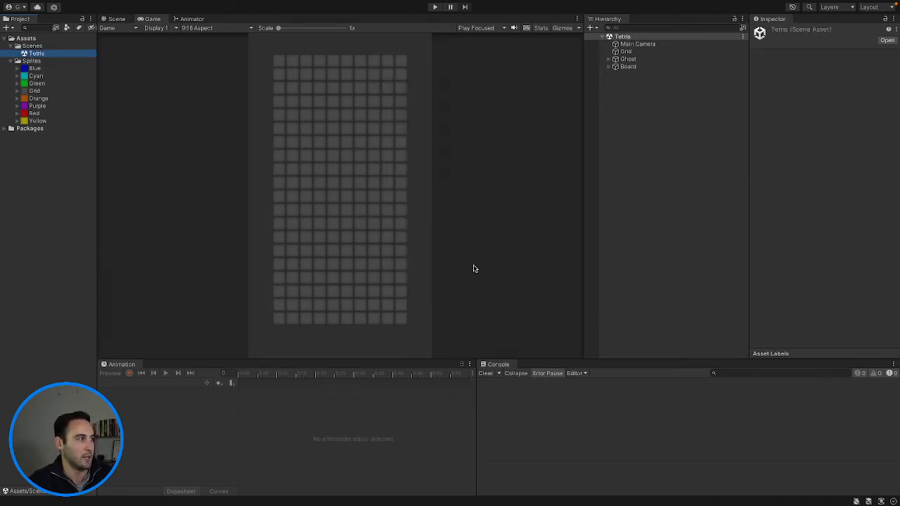
Step: Check the scenes included in the build settings and close them
click(33, 5)
mouse_move(55, 7)
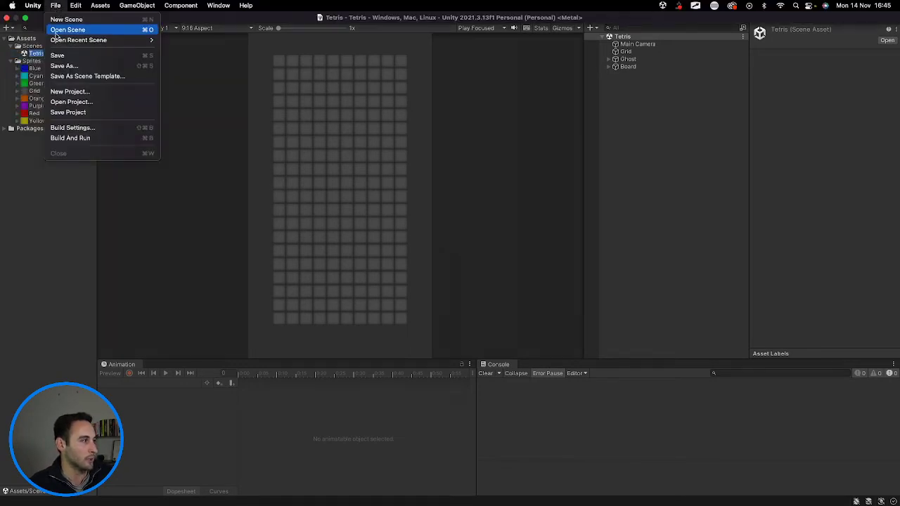
click(71, 128)
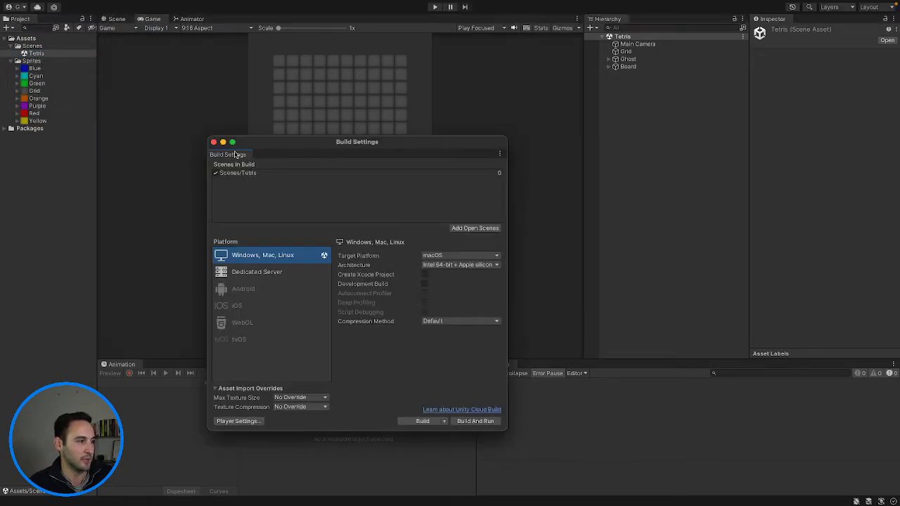
click(214, 142)
click(55, 159)
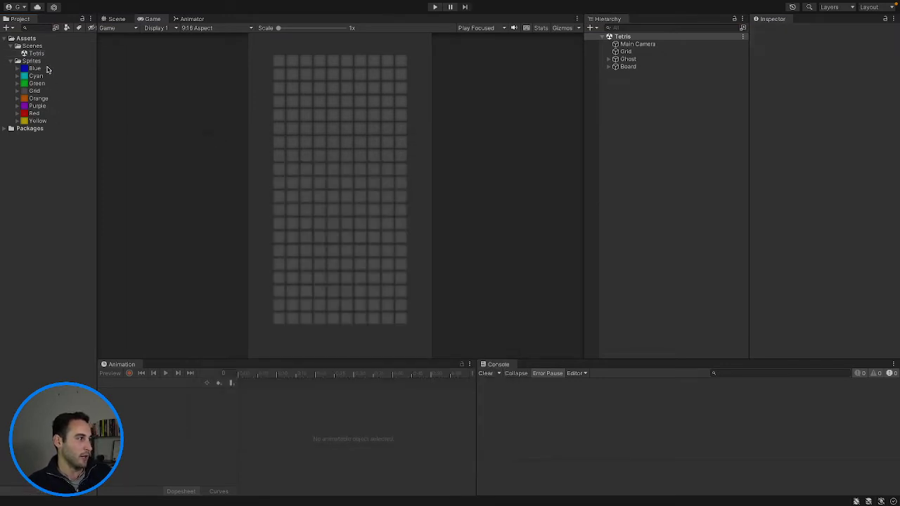
Step: Inspect the Ghost and Board objects and expand Board to see its child Tilemap
click(641, 60)
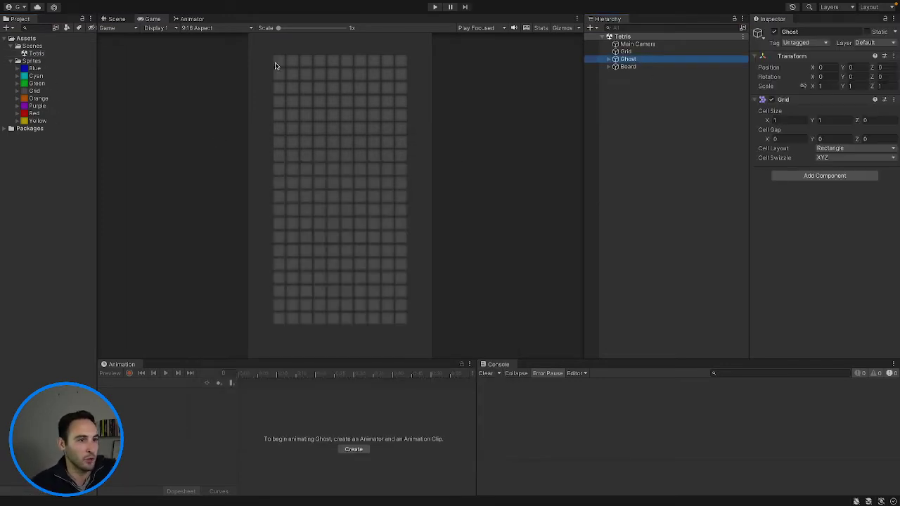
click(631, 67)
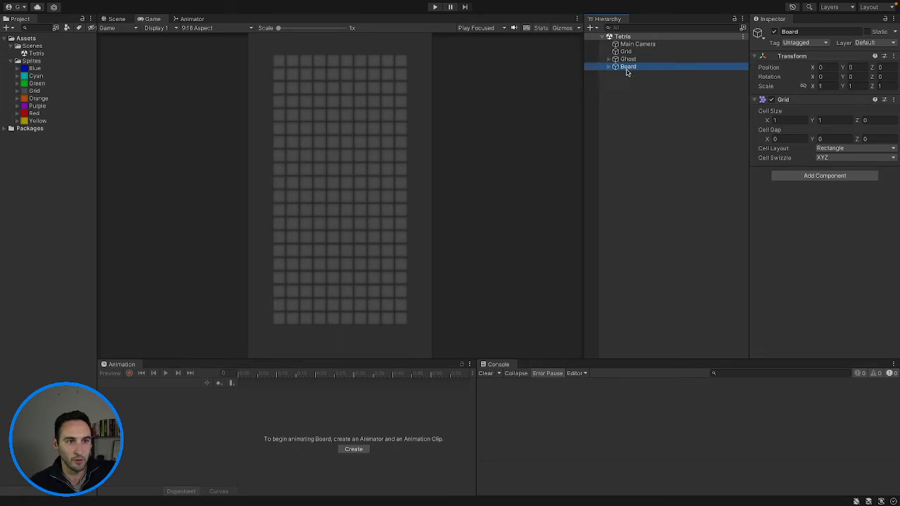
click(609, 67)
click(631, 68)
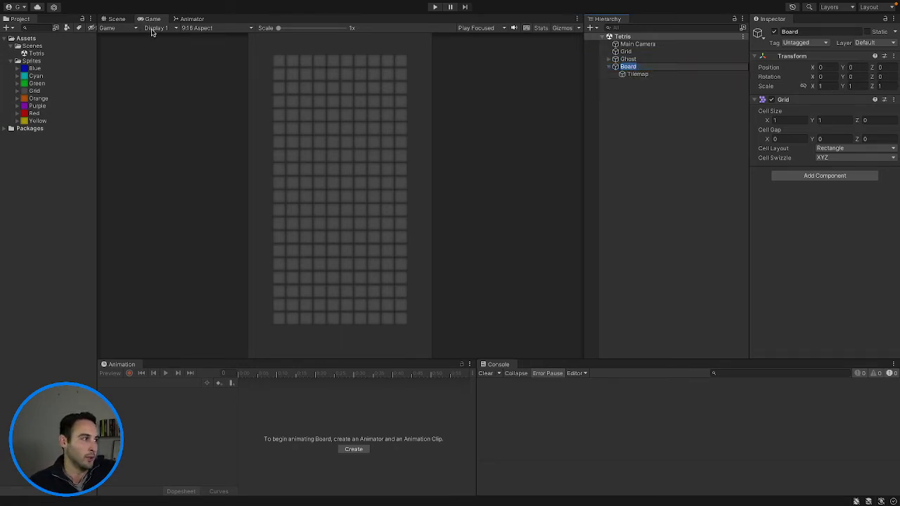
Step: Switch to the Scene view and open the Tile Palette window beside the tiled grid
click(116, 19)
scroll(274, 117, up, 3)
scroll(291, 130, down, 3)
middle_drag(461, 188, 423, 144)
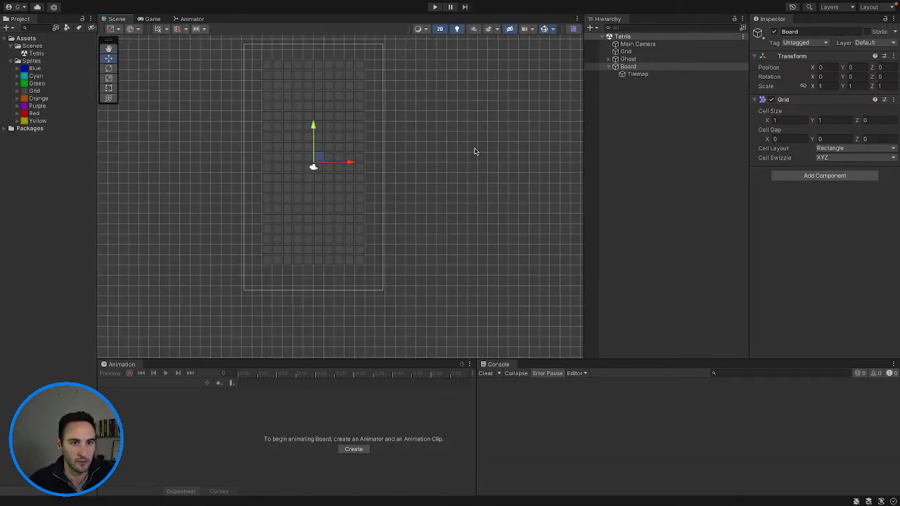
click(574, 30)
drag(607, 186, 505, 67)
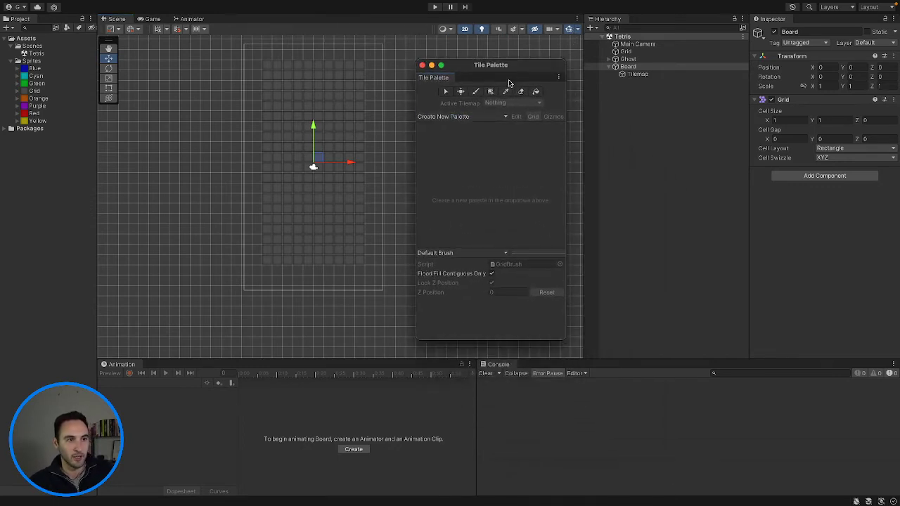
Step: Create a new rectangular tile palette named Tiles with automatic cell size
click(505, 118)
click(510, 136)
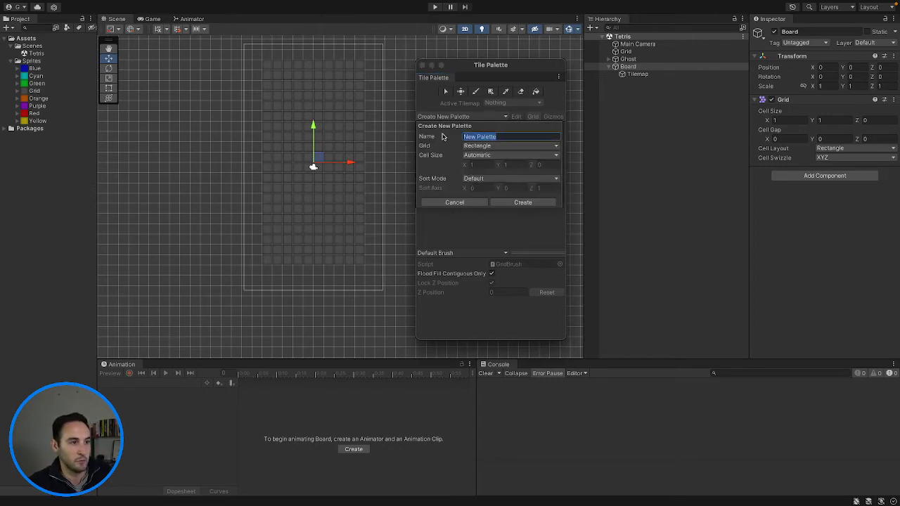
text(T)
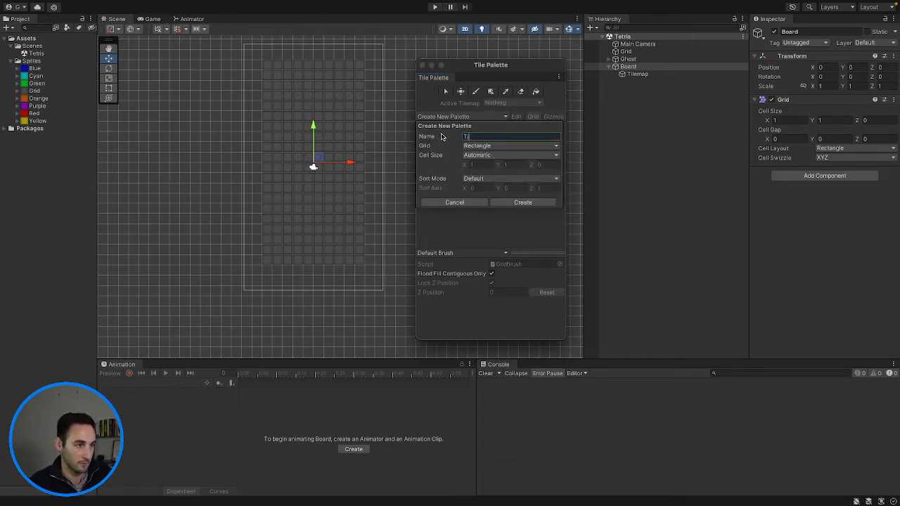
text(iles)
click(521, 203)
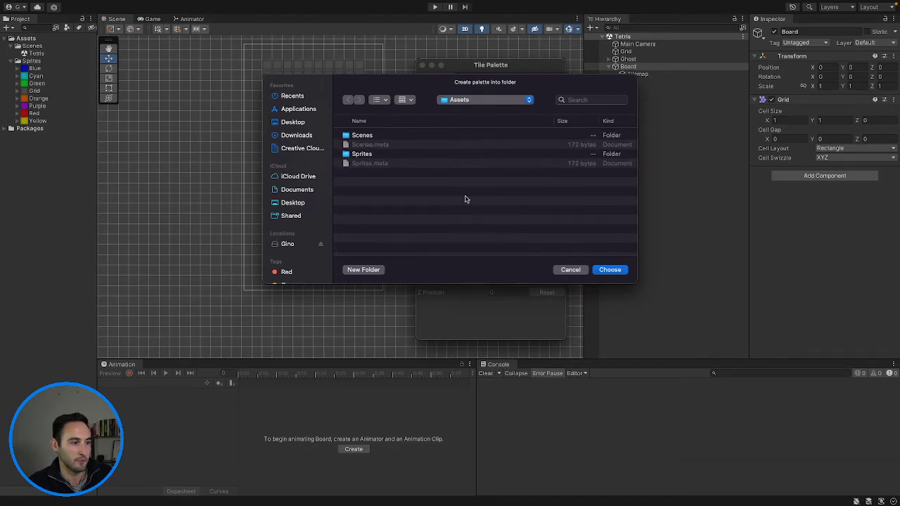
Step: Save the palette into a new folder named Tiles inside Assets
click(364, 270)
text(T)
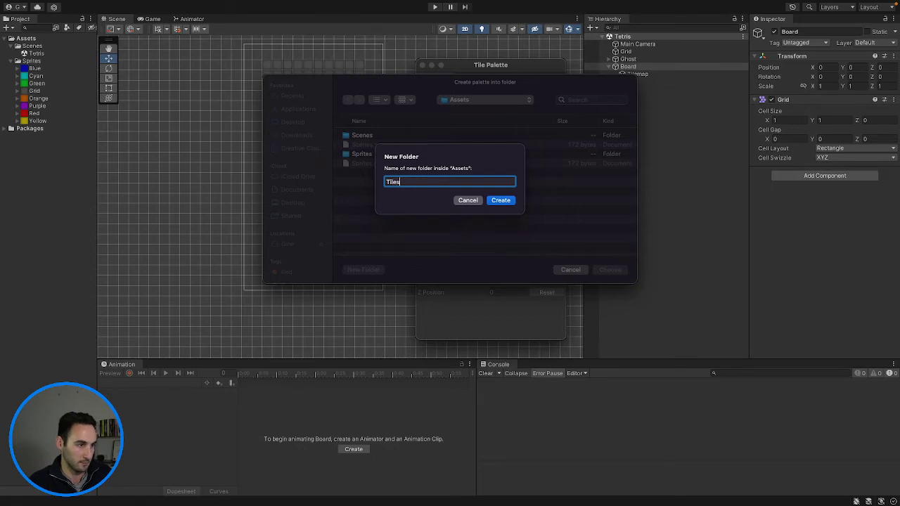
text(iles)
key(Return)
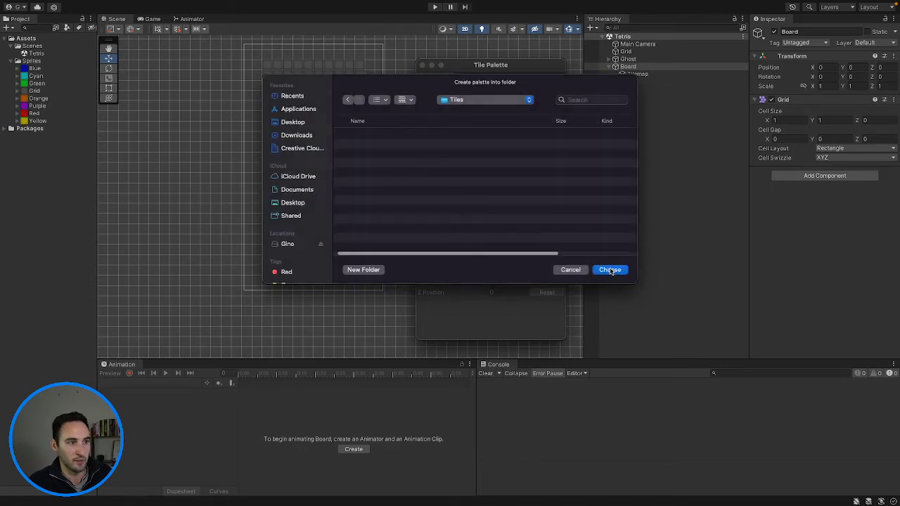
click(611, 270)
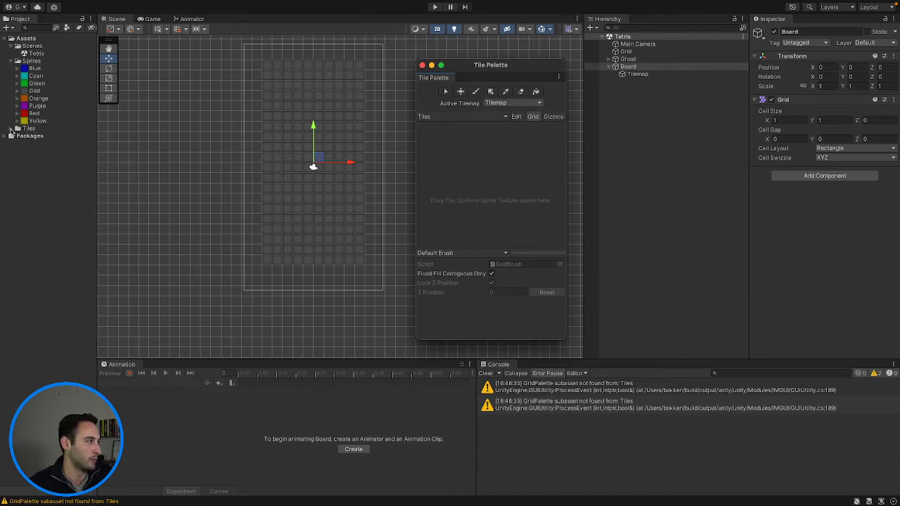
Step: Expand the Tiles folder, inspect the Tiles palette asset, and clear the console
click(17, 129)
click(40, 138)
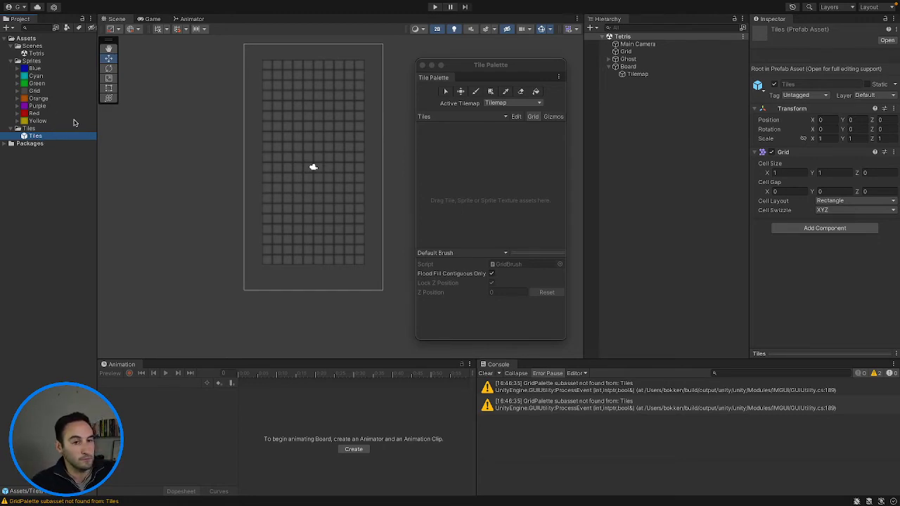
click(486, 374)
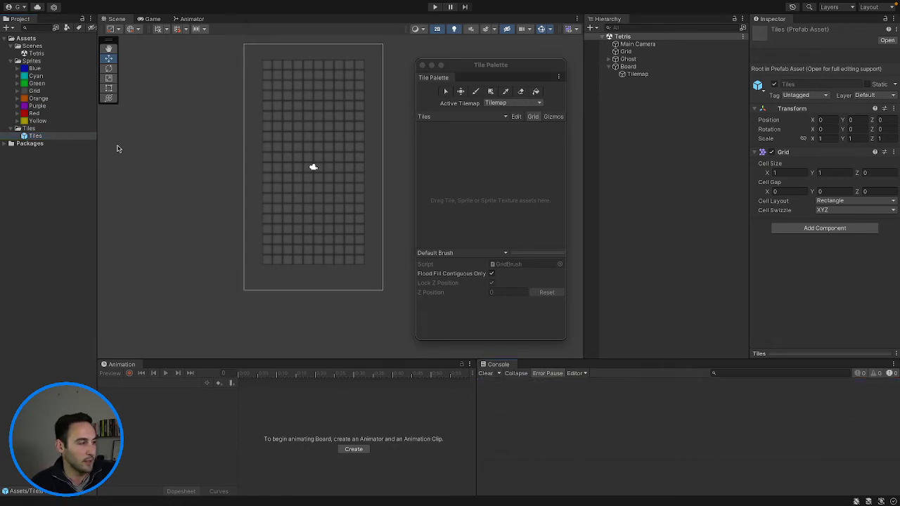
Step: Select the Blue sprite, widen the Project window, and switch it to the two-column layout
click(471, 186)
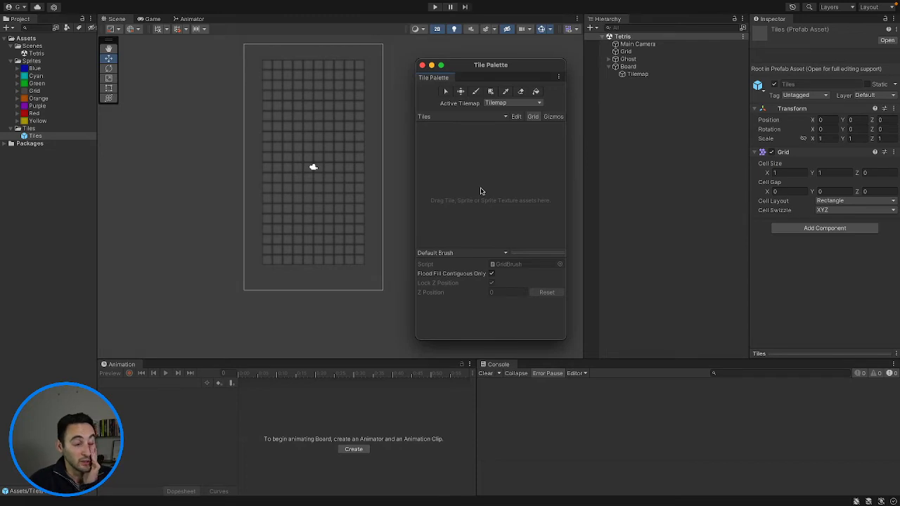
click(35, 69)
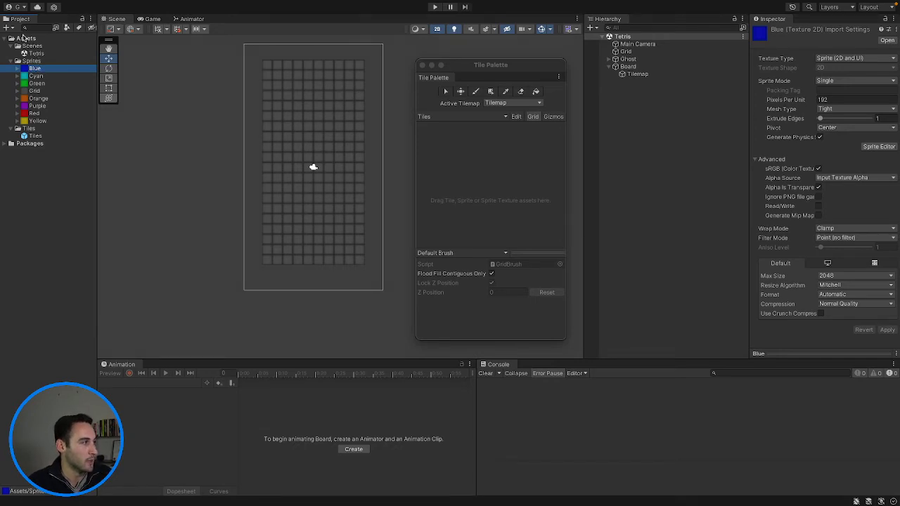
drag(97, 47, 121, 46)
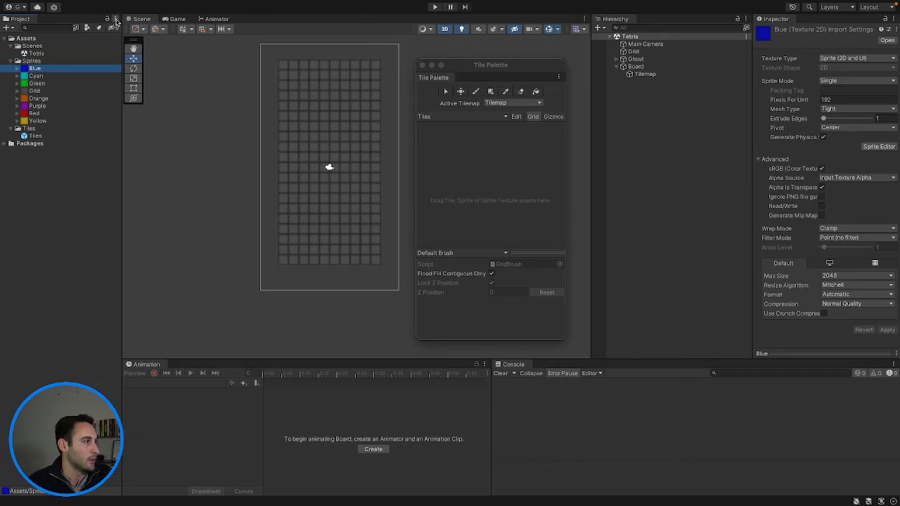
click(115, 19)
click(127, 40)
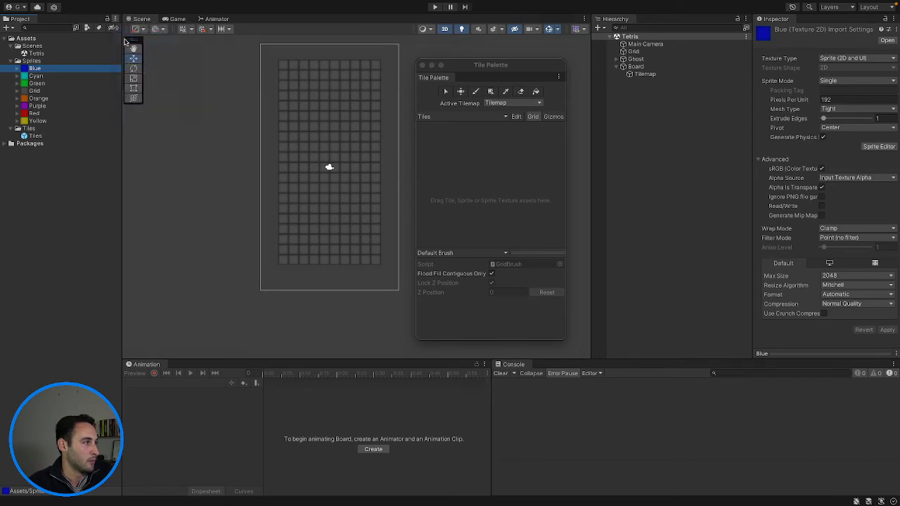
Step: Return the Project window to the one-column layout
click(116, 20)
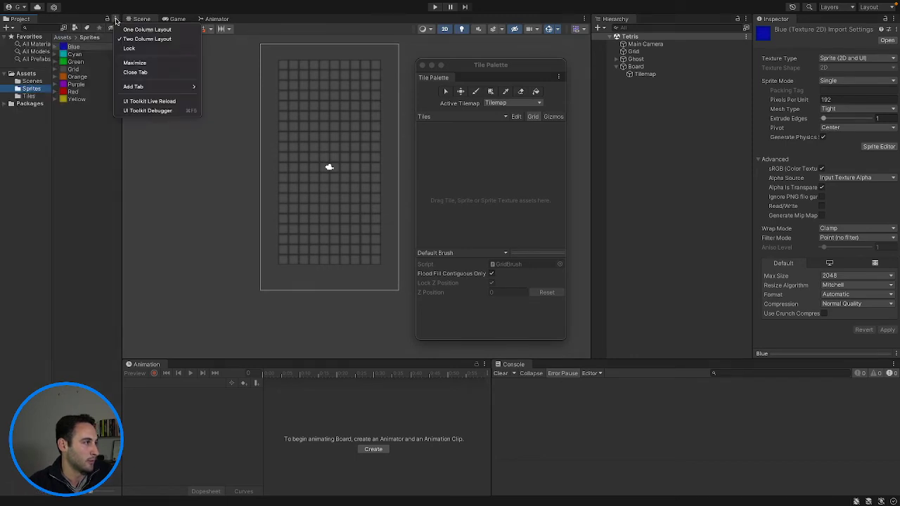
click(76, 323)
click(116, 20)
click(127, 31)
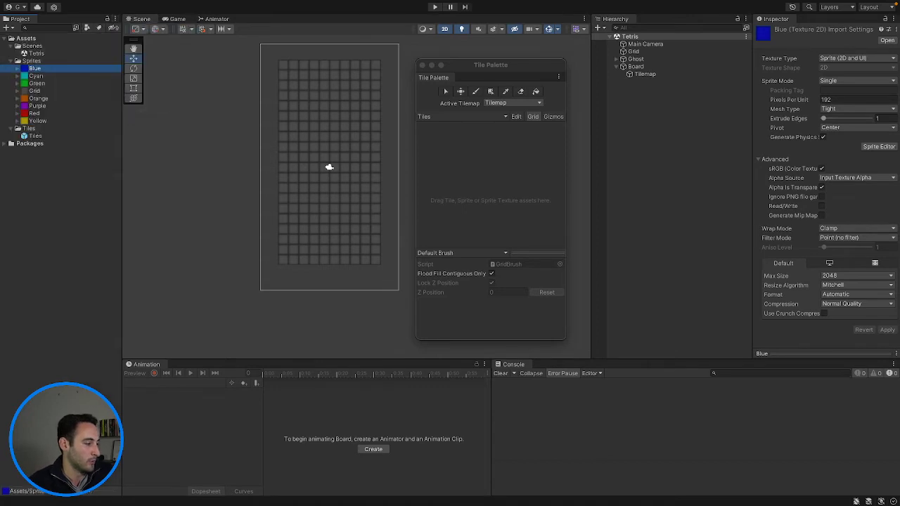
Step: Show the Sprites folder in the two-column layout with large thumbnail previews
click(116, 20)
click(141, 37)
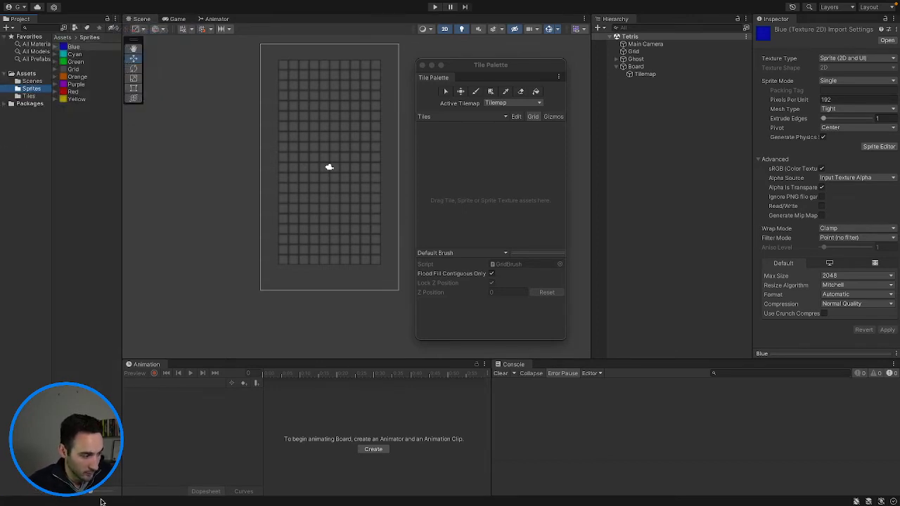
drag(90, 494, 106, 493)
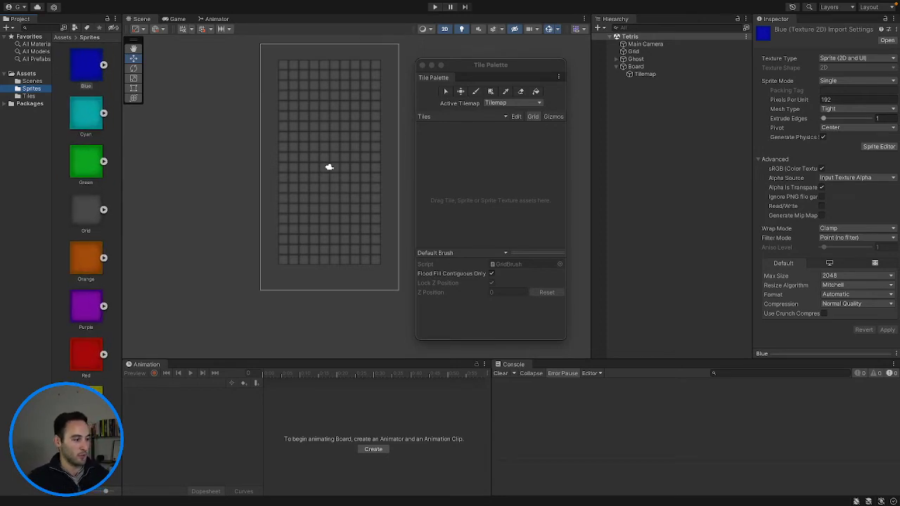
Step: Look through all the block sprites in the Sprites folder one by one, from Yellow back to Blue
click(102, 471)
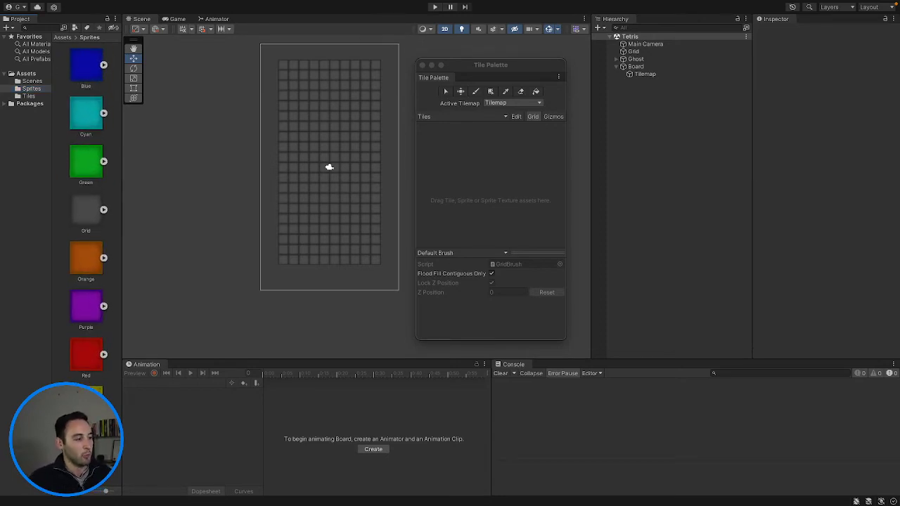
click(88, 401)
click(88, 351)
click(87, 310)
click(88, 262)
click(90, 218)
click(90, 169)
click(87, 114)
click(86, 66)
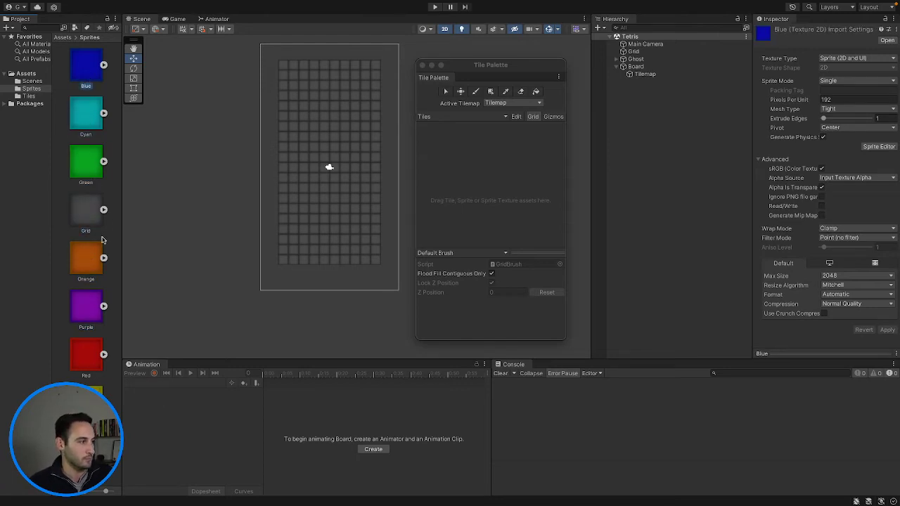
Step: Review the coloured block sprites from Cyan to Yellow, skipping the Grid sprite
click(111, 277)
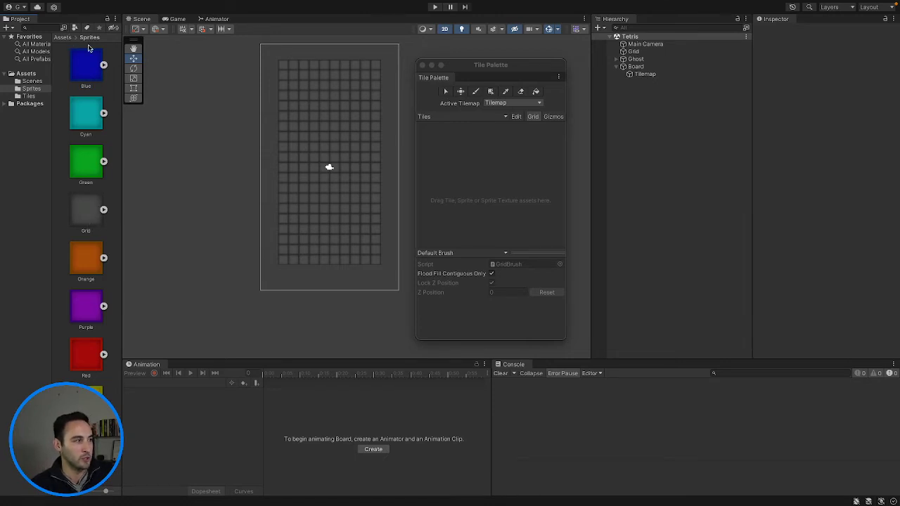
click(93, 110)
click(96, 161)
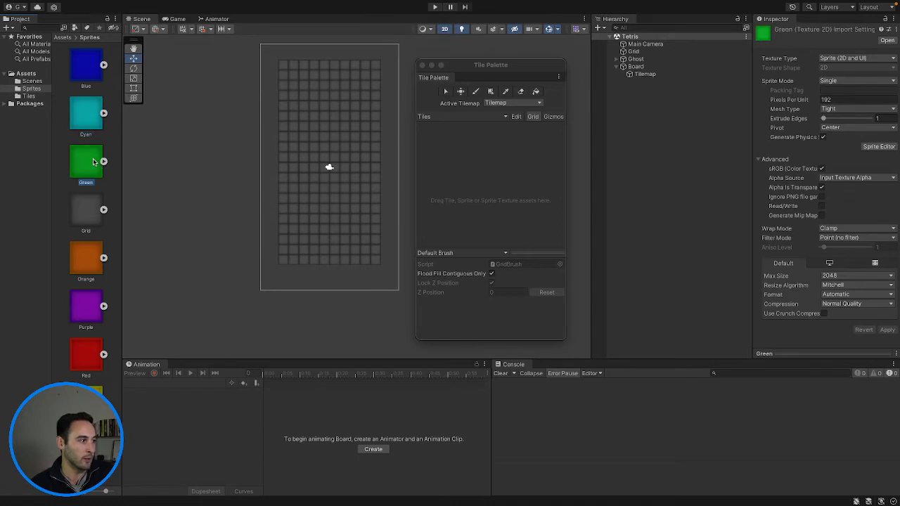
click(89, 261)
click(85, 304)
click(84, 352)
click(86, 397)
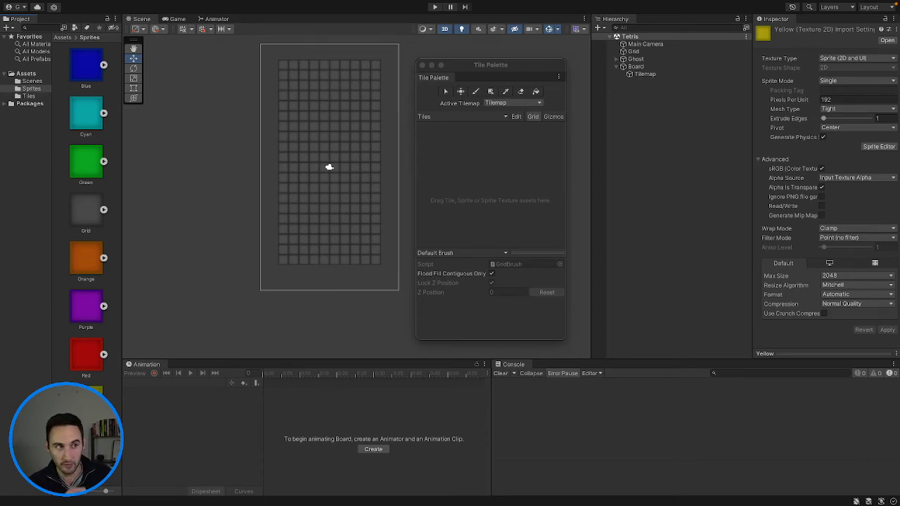
Step: Switch to Adobe XD and open the recent Channel Art file
key(ctrl+Left)
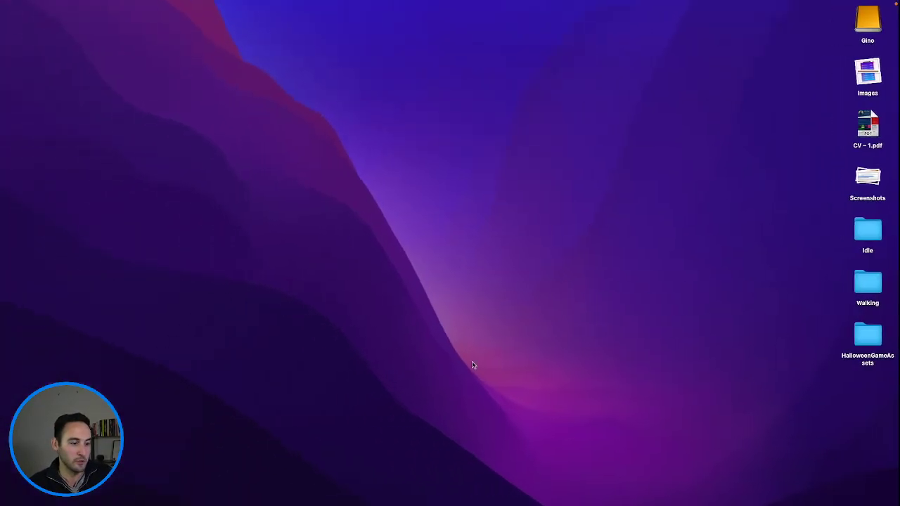
click(440, 491)
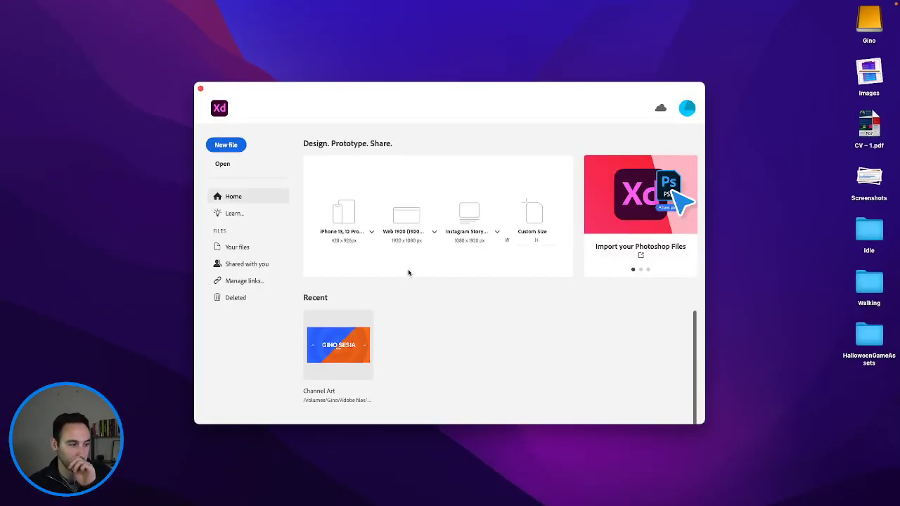
click(350, 346)
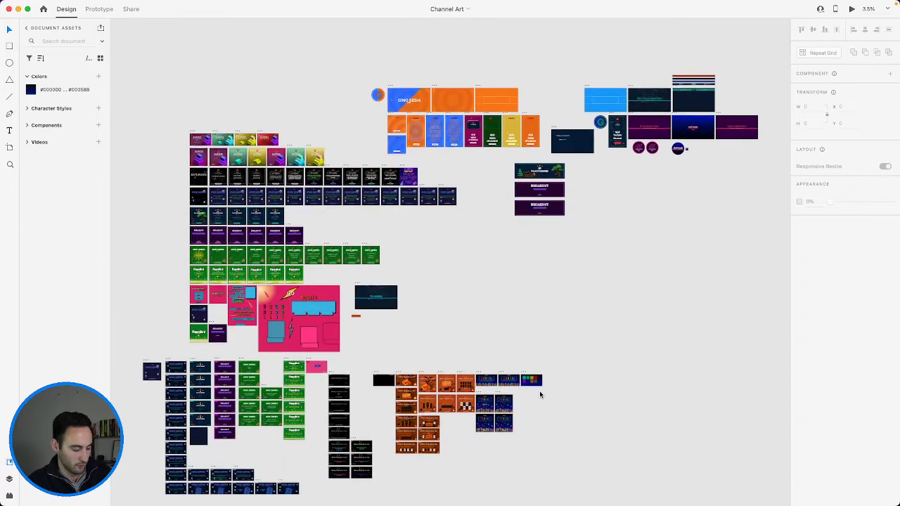
Step: Duplicate the grey square on the Episode 2 – 1 artboard and place the copy beside it at X 1011, Y 329
ctrl+scroll(539, 394, up, 10)
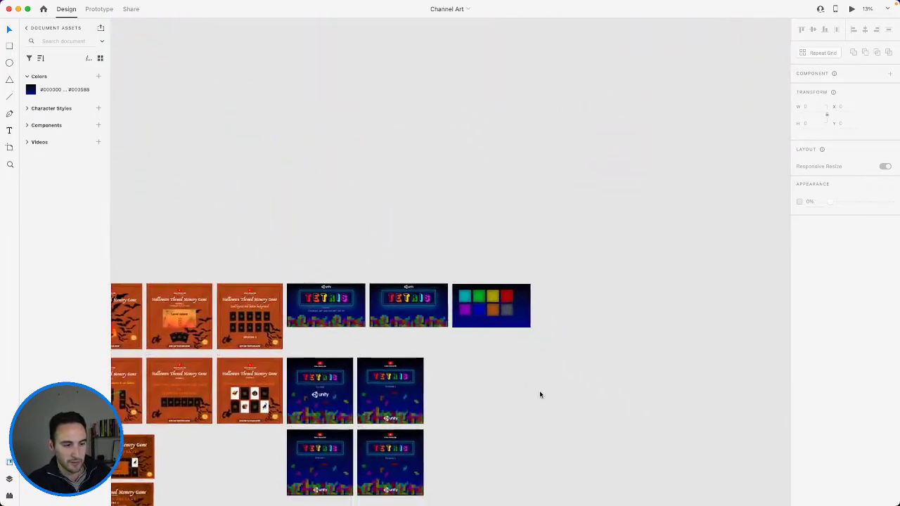
ctrl+scroll(540, 395, up, 15)
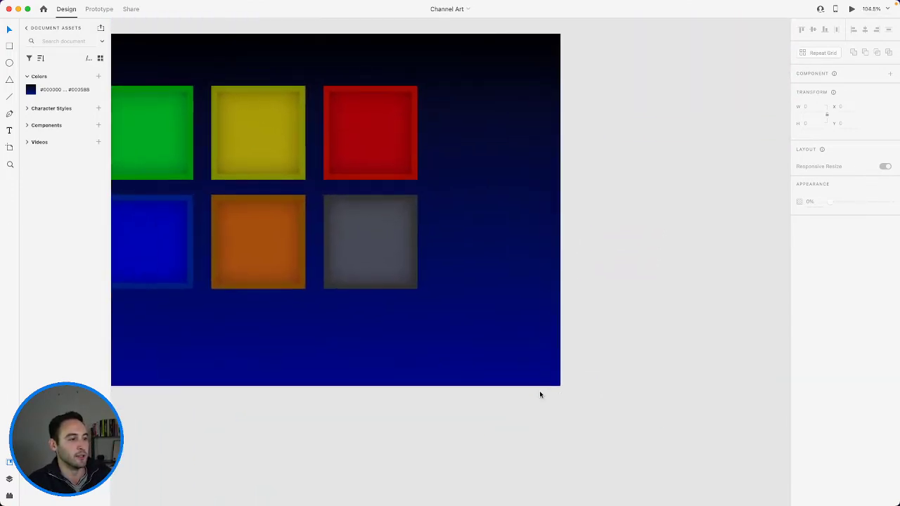
click(592, 276)
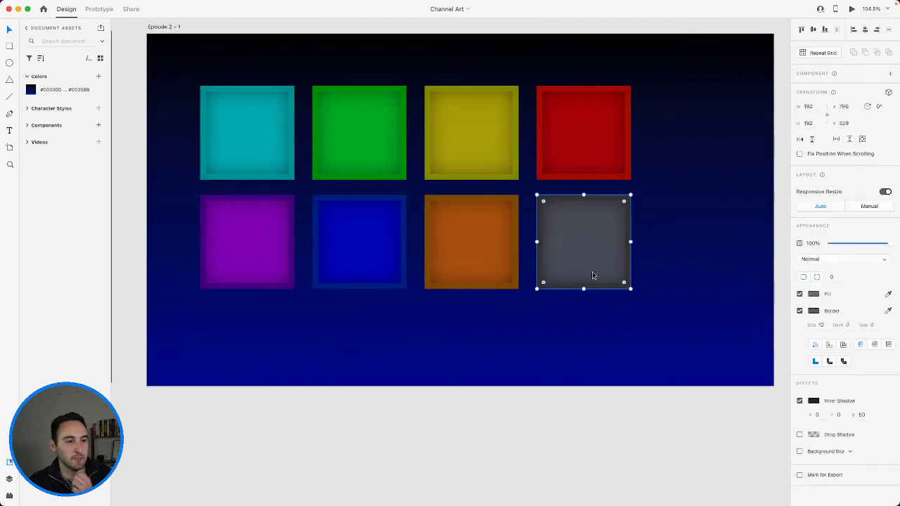
ctrl+scroll(592, 275, down, 4)
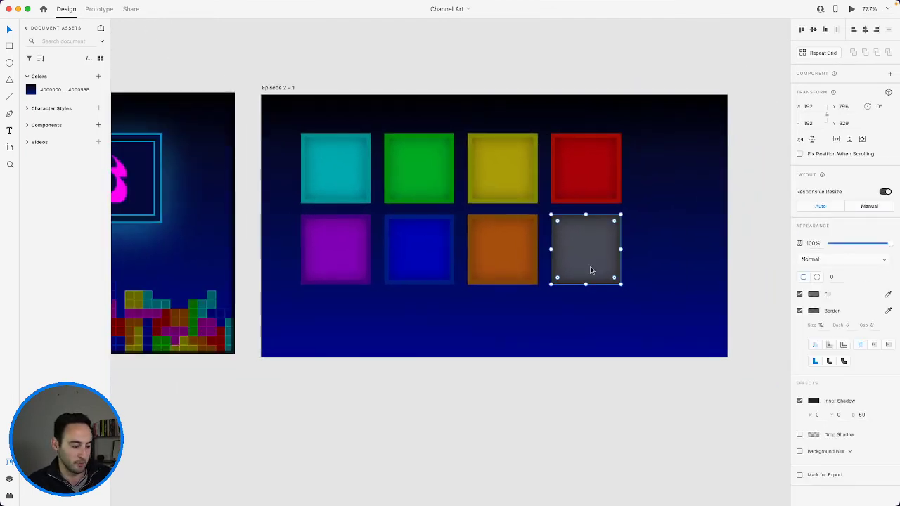
alt+drag(595, 258, 668, 258)
scroll(667, 257, right, 4)
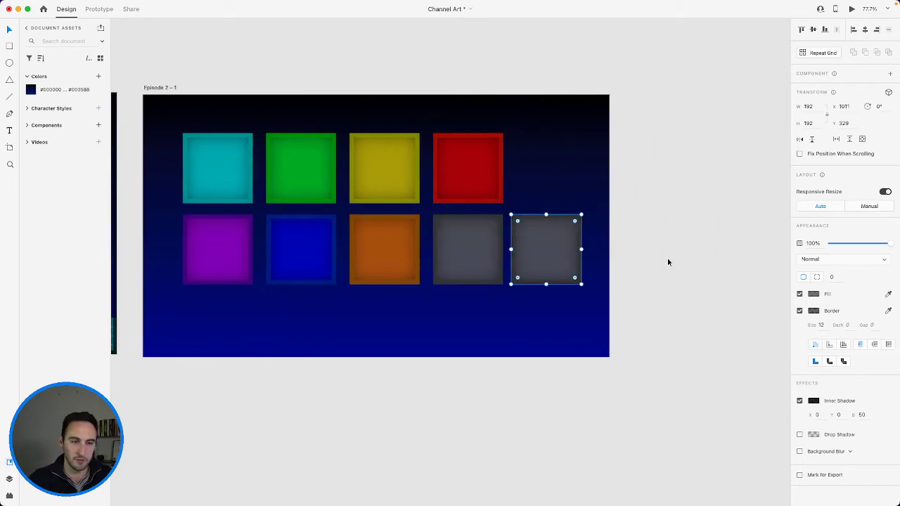
Step: Lighten the copied square's fill to #767373 and its border to #6F6E6E
click(813, 294)
drag(707, 289, 703, 282)
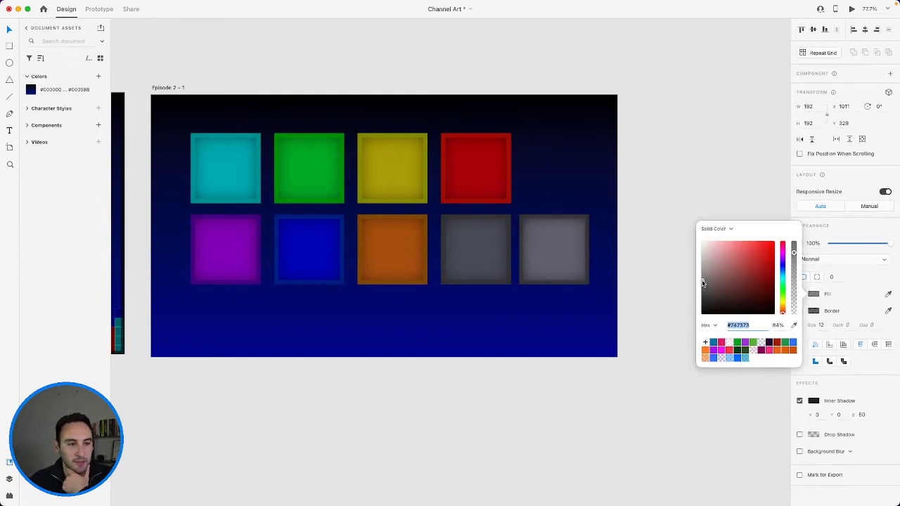
click(814, 311)
click(814, 311)
drag(703, 311, 703, 293)
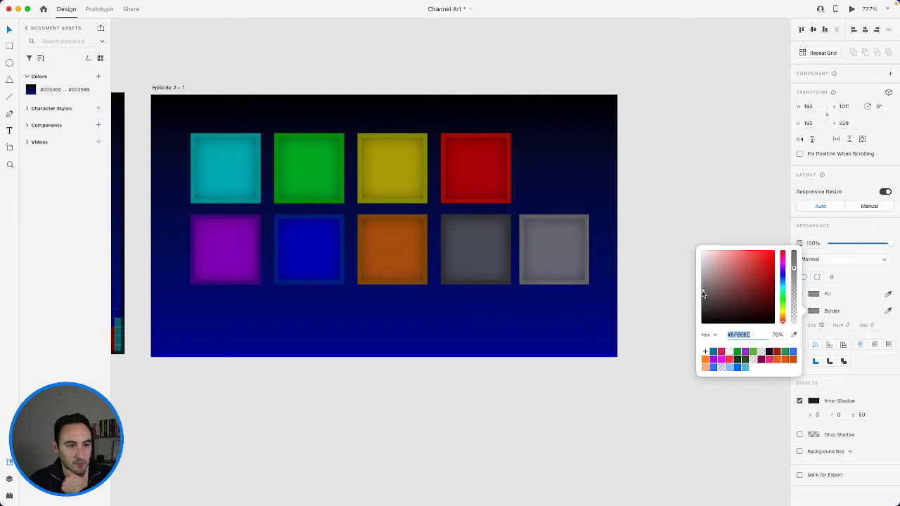
Step: Lighten the copied square's grey fill further and reduce its border opacity to 43%
click(814, 294)
click(814, 294)
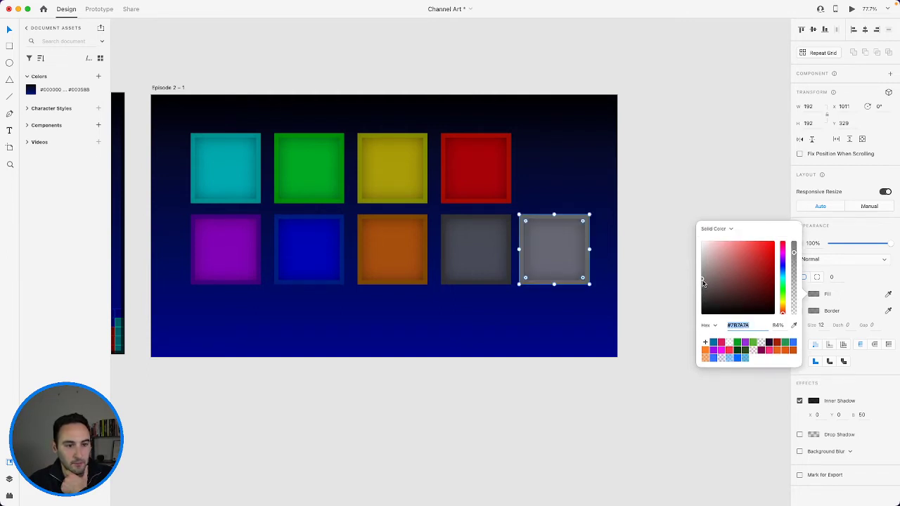
click(813, 311)
drag(794, 268, 793, 292)
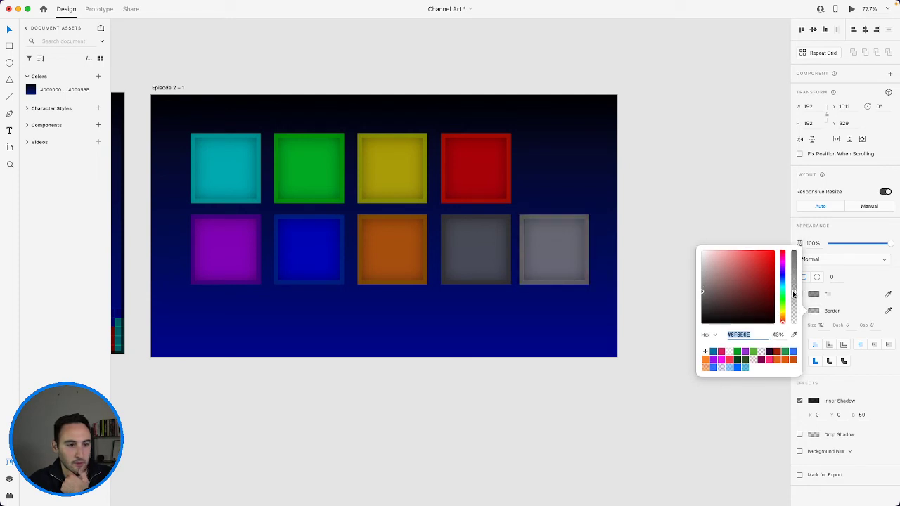
click(815, 295)
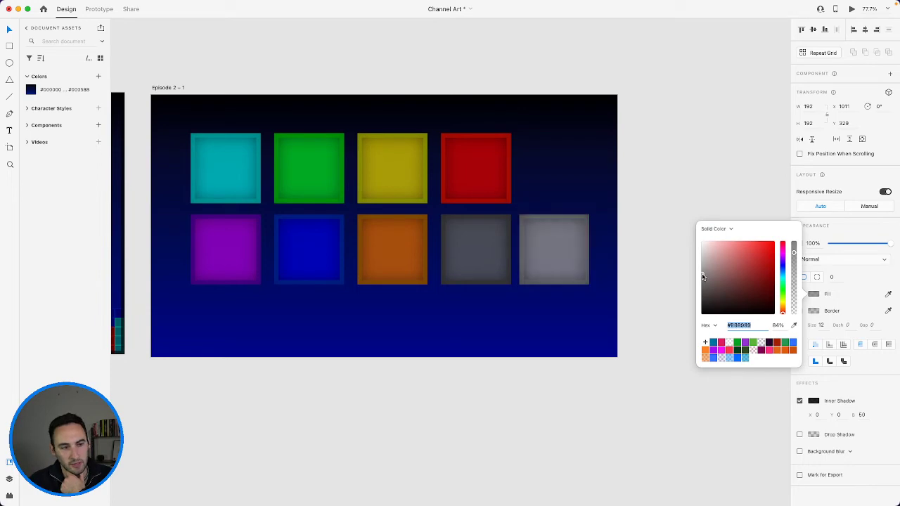
click(636, 257)
Step: Start exporting the lighter grey square, choosing the Sprites folder inside the Tetris-Clone project's Tetris/Assets folder as destination
click(574, 249)
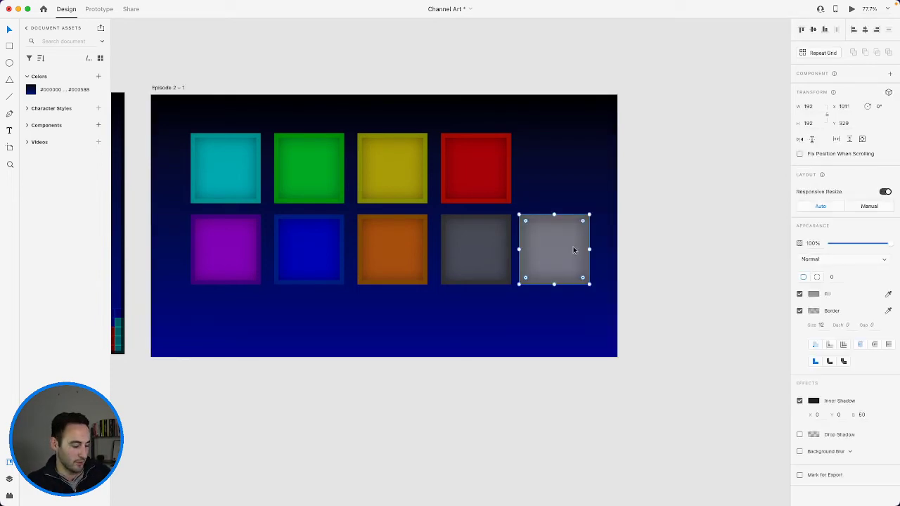
key(super+e)
click(294, 224)
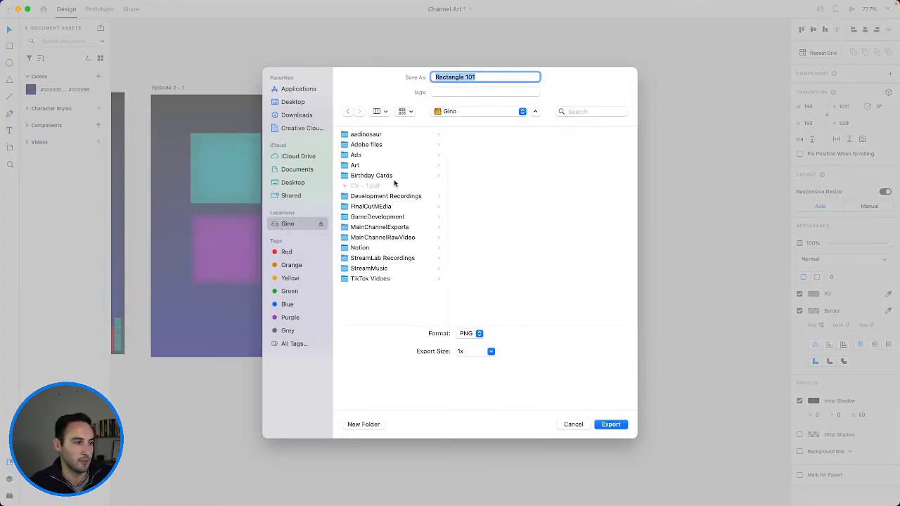
click(385, 218)
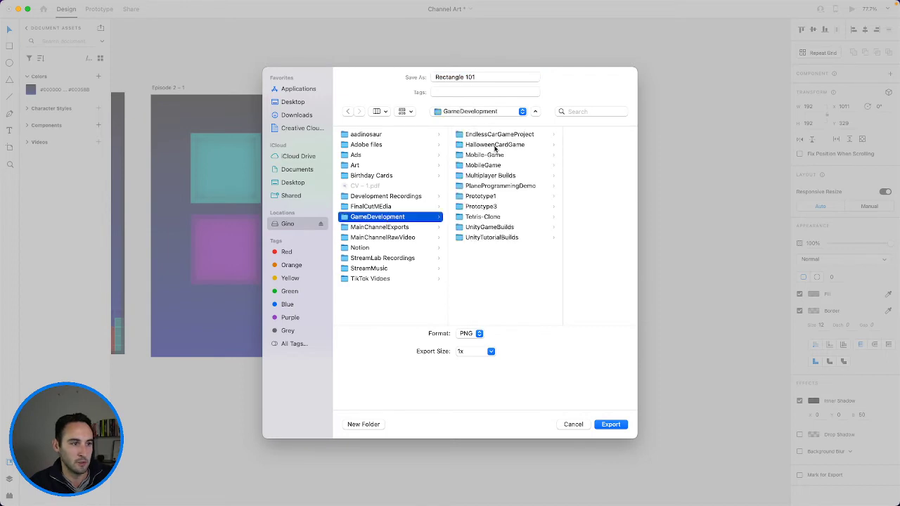
click(490, 228)
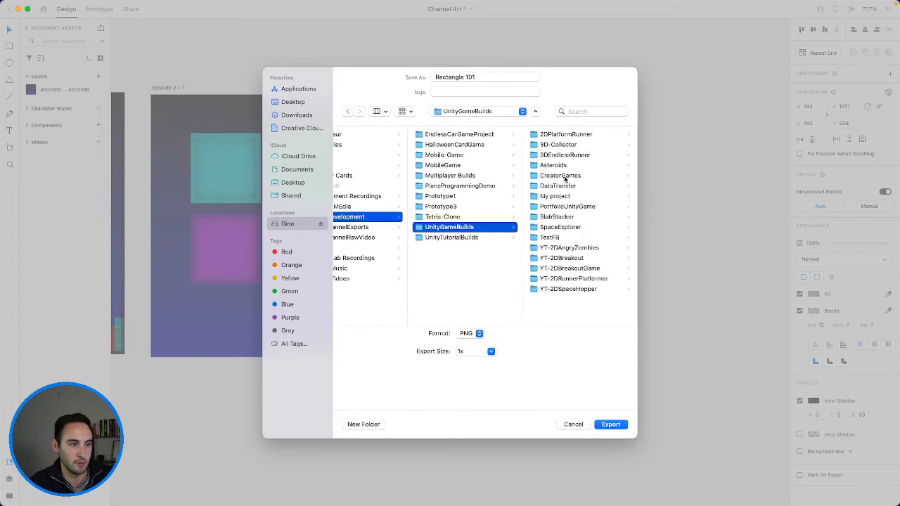
click(481, 218)
click(567, 138)
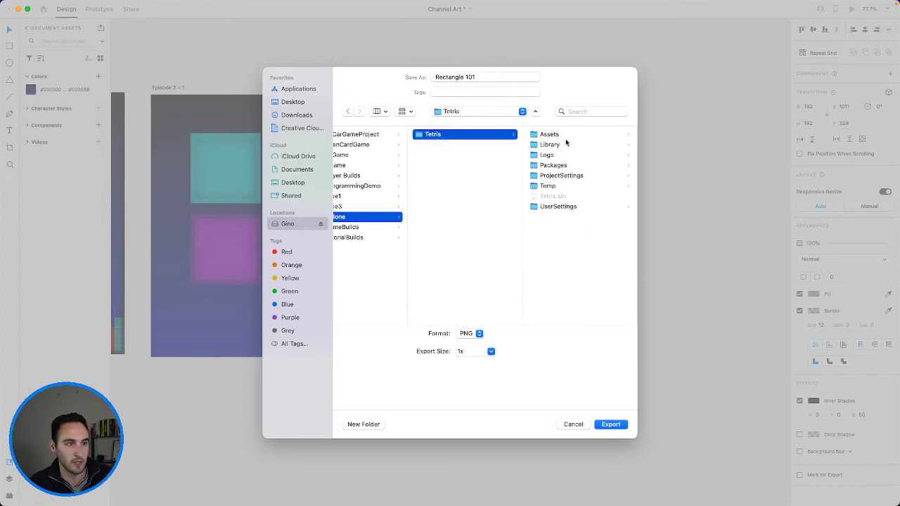
click(558, 136)
click(555, 176)
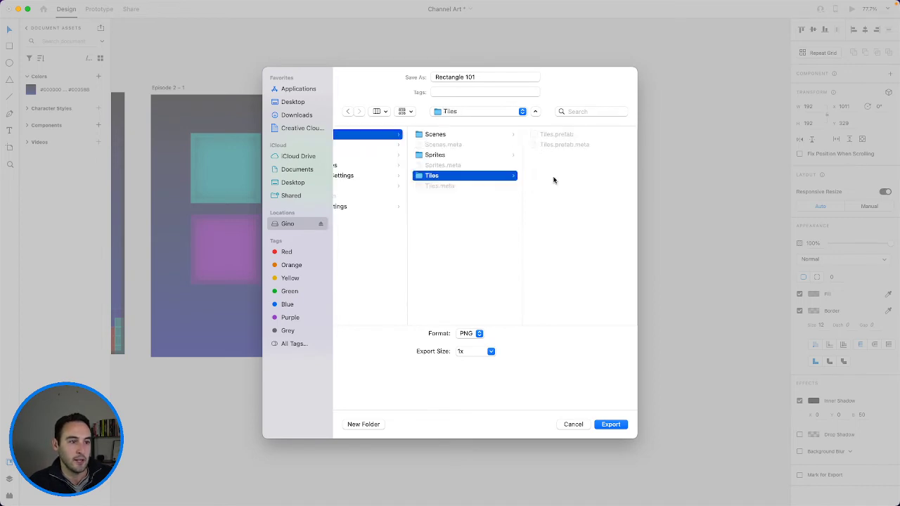
click(447, 135)
click(447, 156)
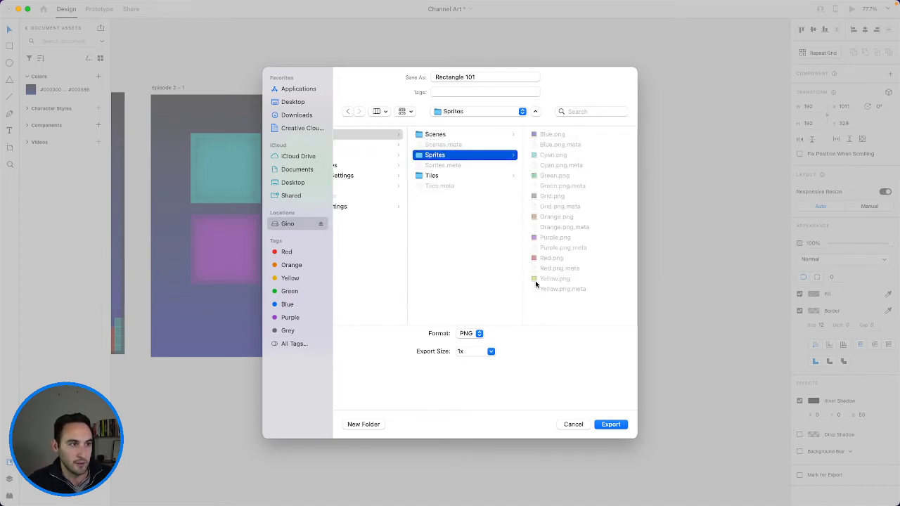
Step: Name the exported file Ghost and save it as a PNG at 1x size
triple_click(484, 76)
text(G)
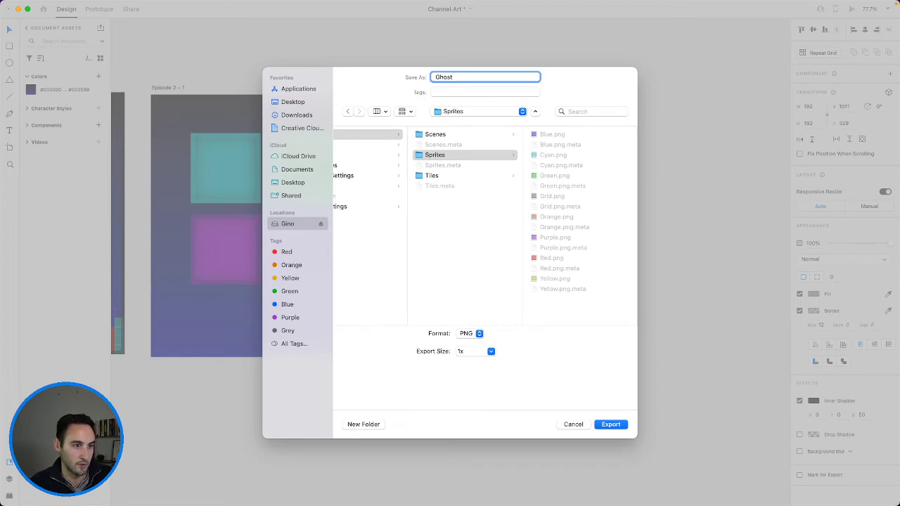
text(host)
key(Return)
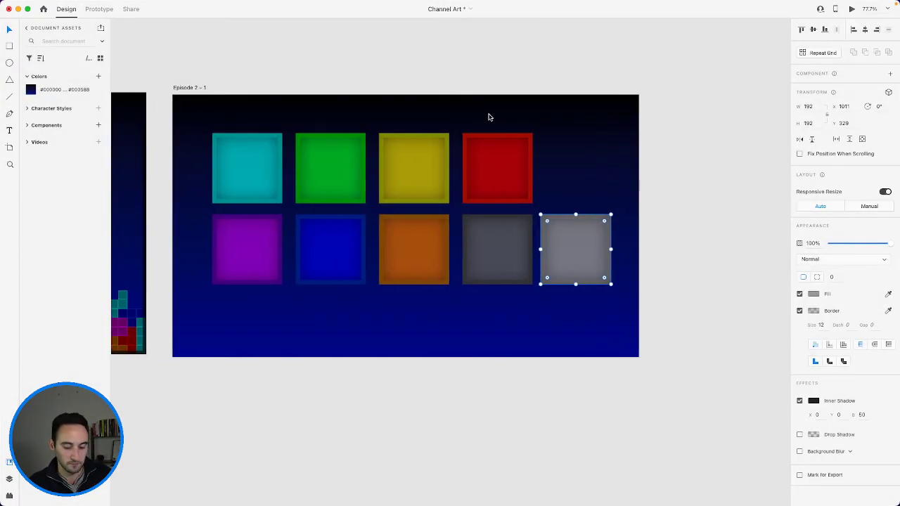
Step: Close the Channel Art document to return to the Unity project and clear the console
mouse_move(96, 4)
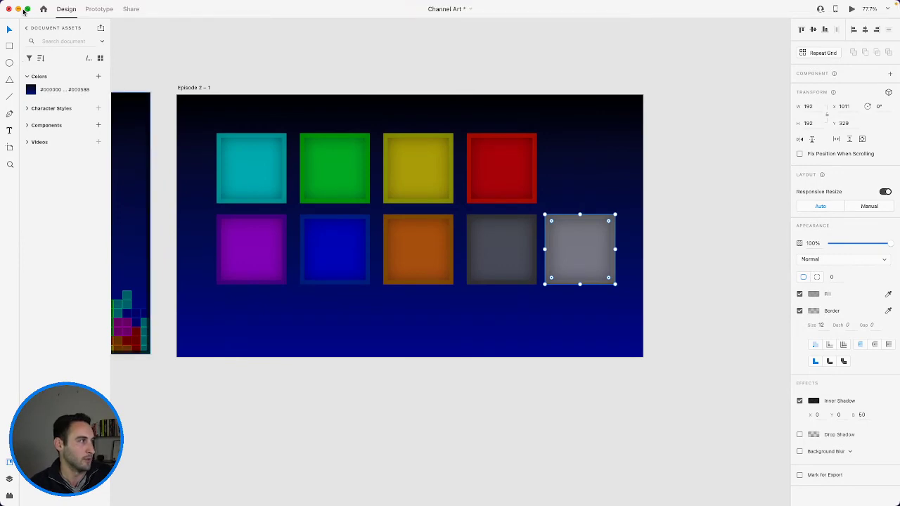
click(8, 9)
click(454, 278)
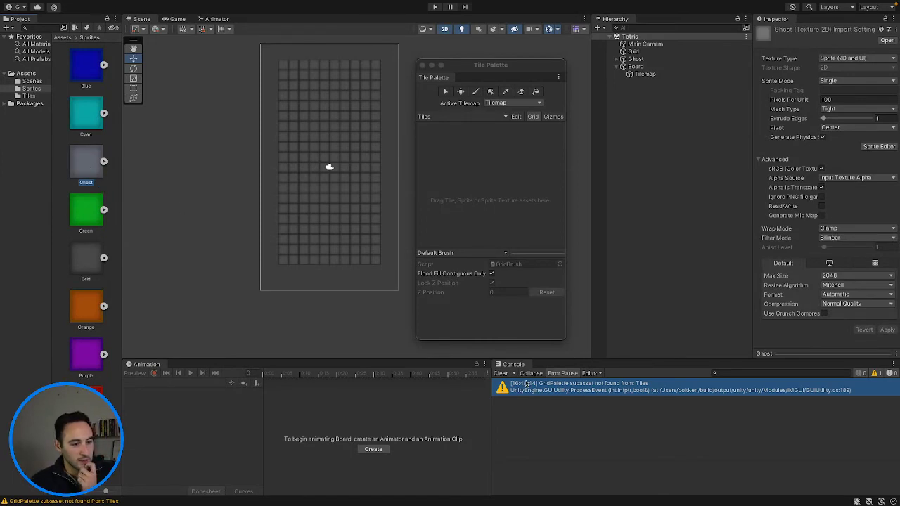
click(501, 373)
Step: Add all the block sprites, including Ghost but leaving out Grid, to the Tiles palette
click(88, 69)
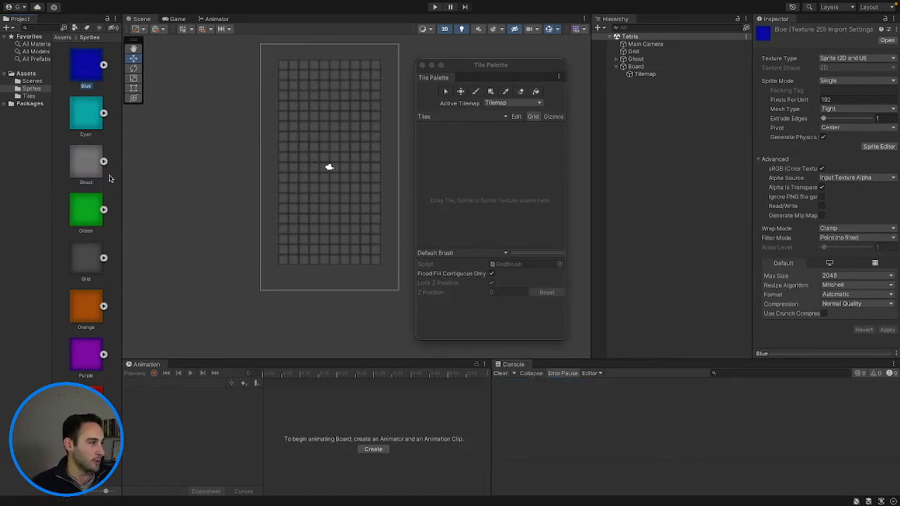
shift+click(91, 214)
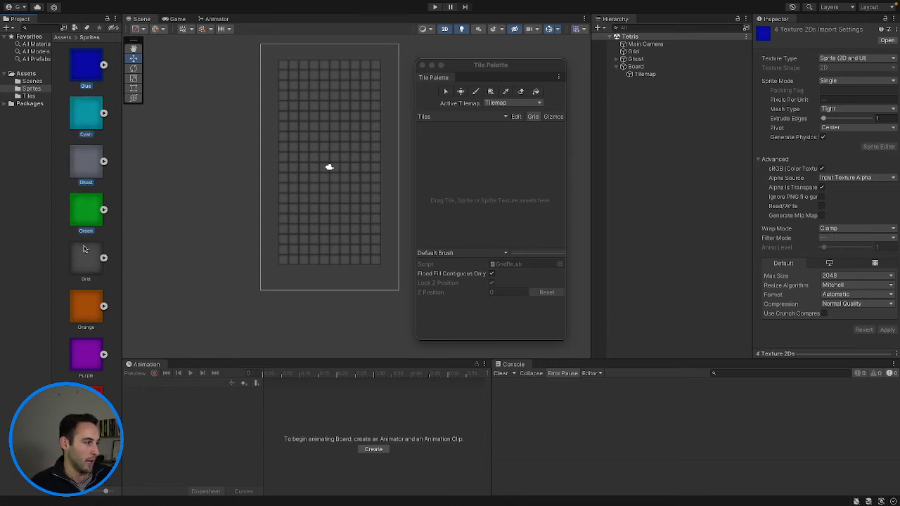
super+click(93, 307)
super+click(89, 351)
super+click(88, 403)
super+click(89, 451)
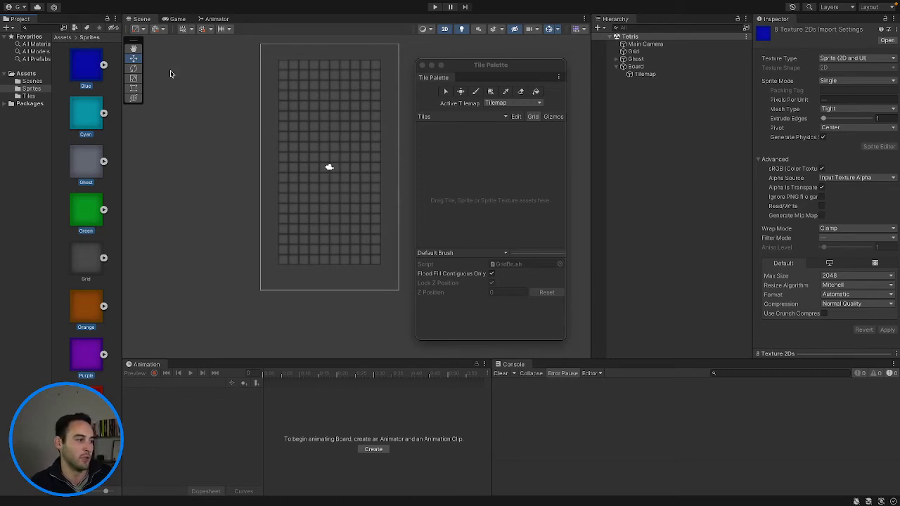
drag(83, 67, 483, 179)
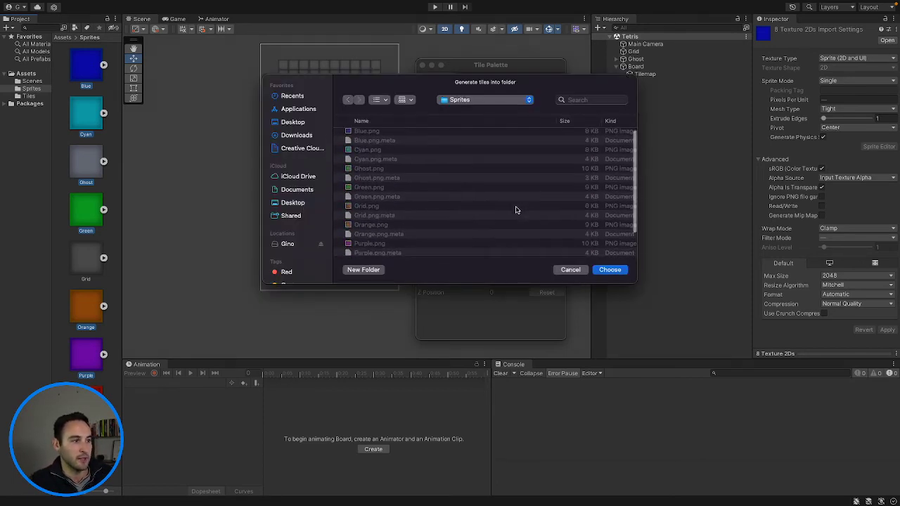
Step: Generate the tile assets into the Tiles folder inside Tetris/Assets
click(444, 101)
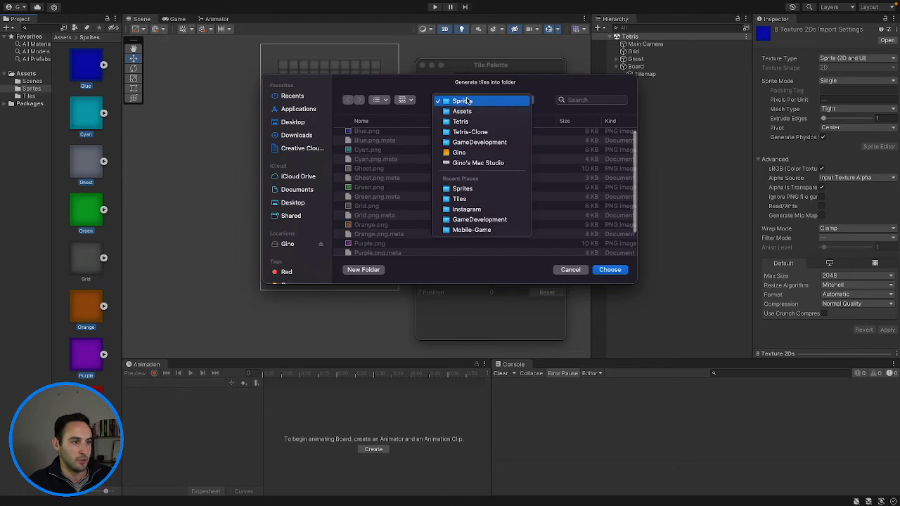
click(472, 123)
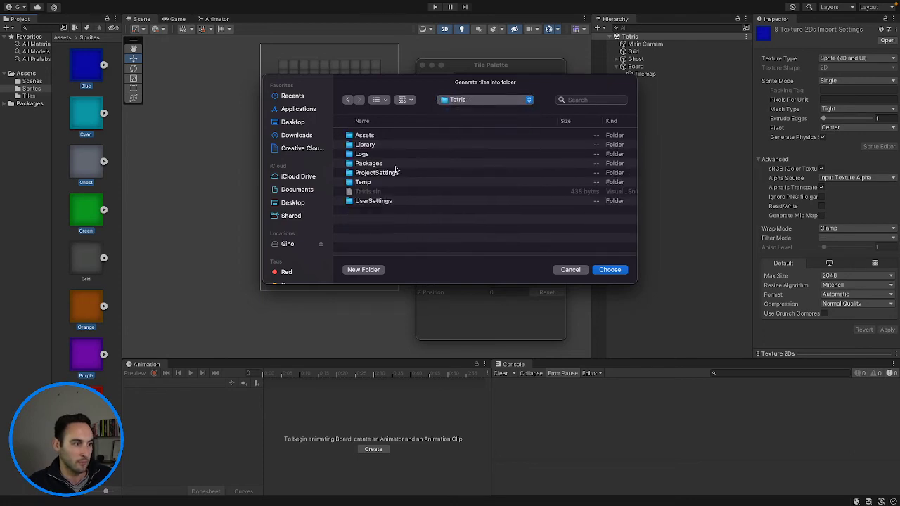
double_click(371, 136)
double_click(362, 173)
click(610, 270)
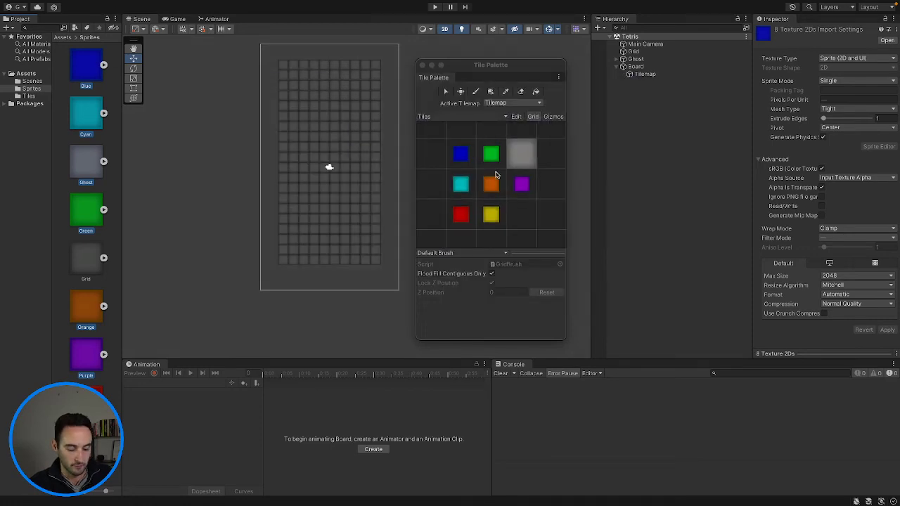
Step: Try out the palette tiles by painting blue blocks across the scene grid, and undo the strokes
scroll(496, 174, up, 5)
scroll(495, 174, down, 3)
scroll(496, 175, down, 1)
click(522, 154)
click(493, 155)
click(461, 155)
key(i)
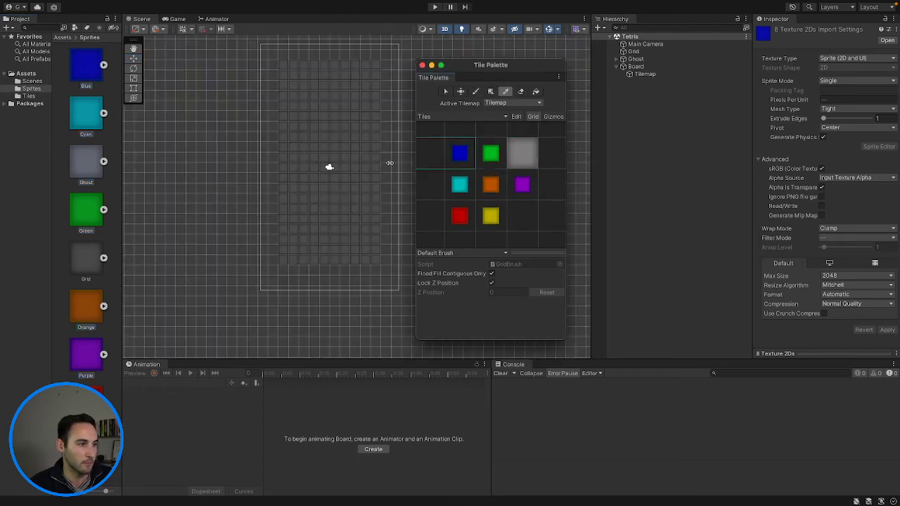
drag(396, 134, 398, 203)
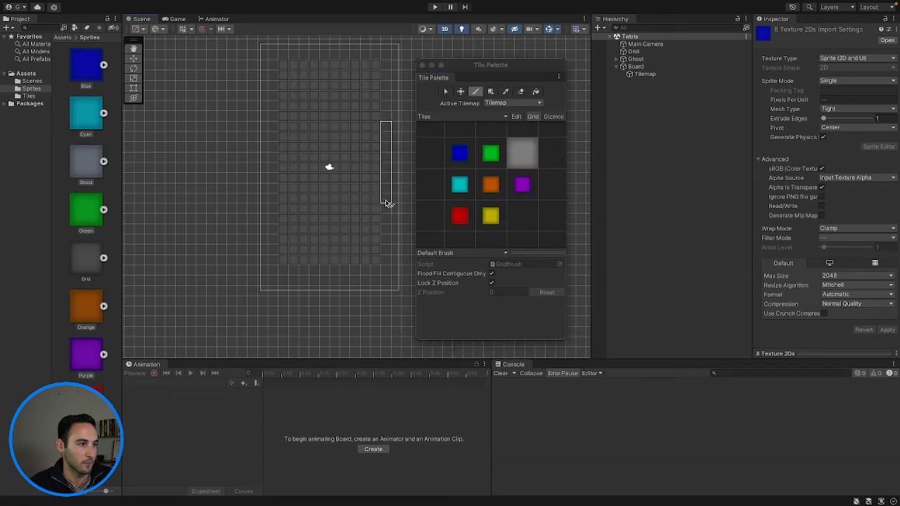
click(459, 153)
drag(283, 156, 345, 240)
key(ctrl+z)
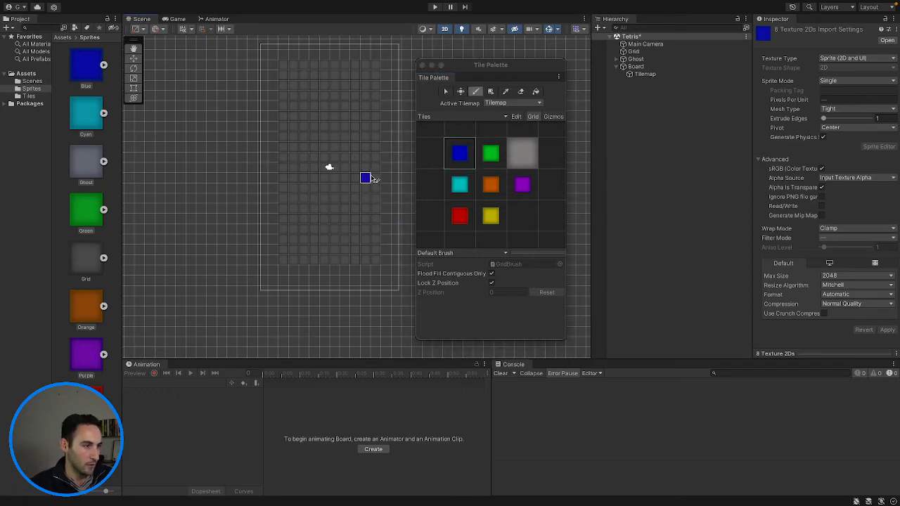
Step: Try painting a diagonal run of Ghost tiles on the grid, undo it and close the Tile Palette
click(522, 152)
drag(336, 147, 367, 195)
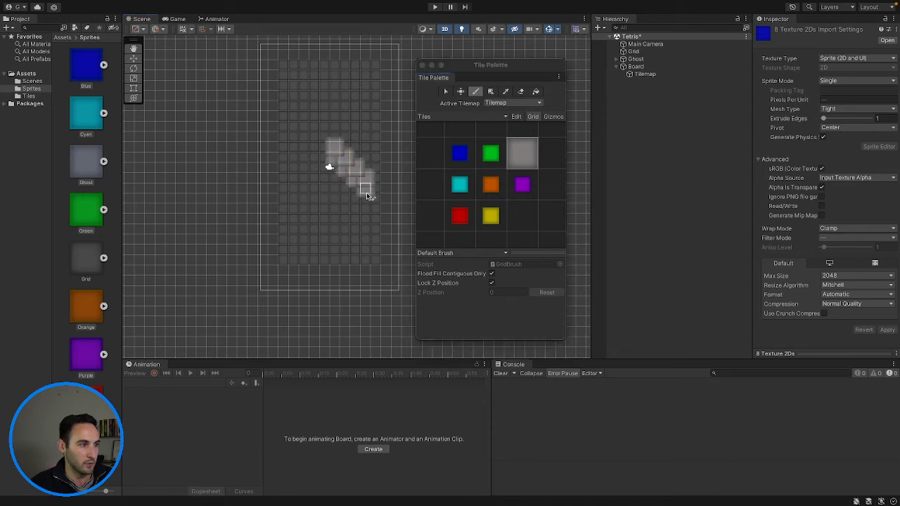
key(ctrl+z)
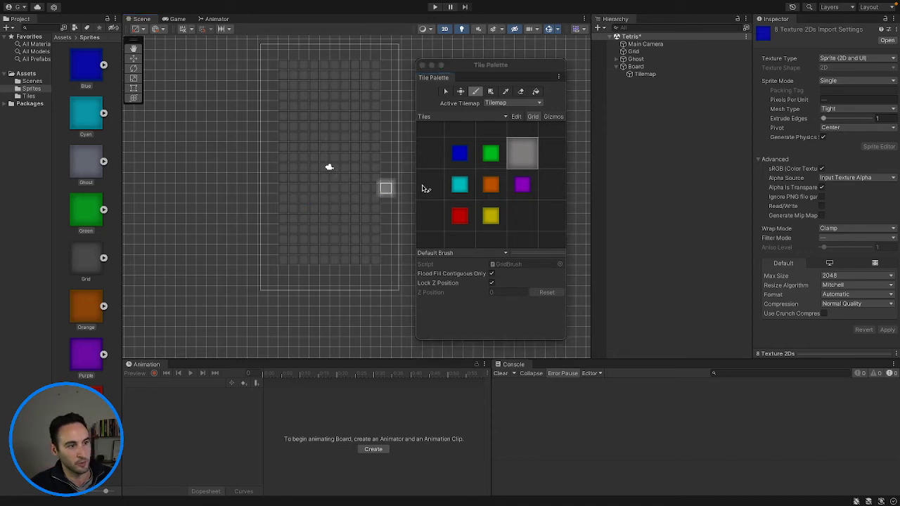
click(422, 66)
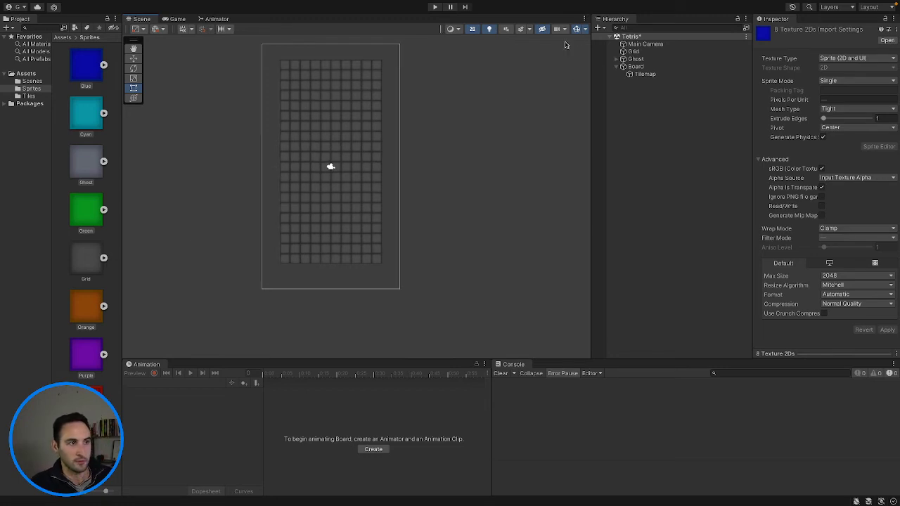
Step: Reopen the Tile Palette for the Board, try to undo the recent palette additions and close it
click(652, 67)
click(578, 29)
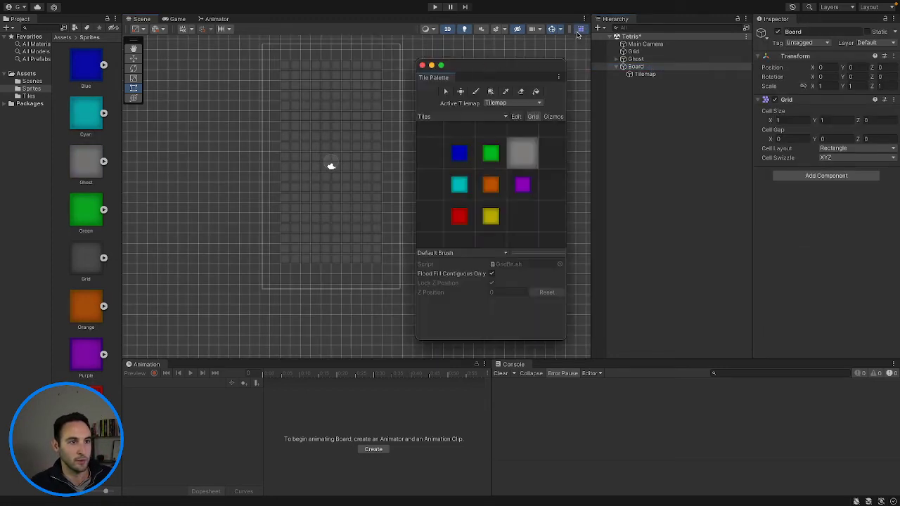
key(super+z)
scroll(553, 180, up, 2)
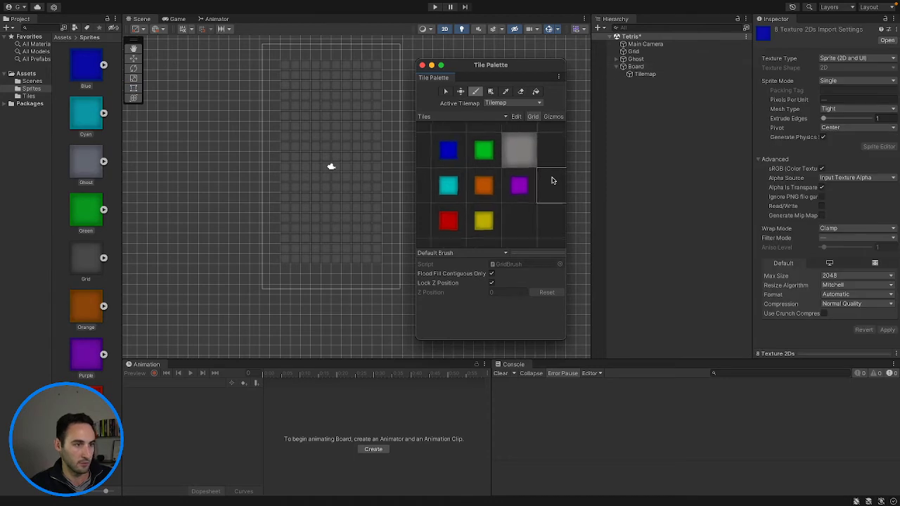
key(super+z)
key(super+z)
key(super+z)
key(super+z)
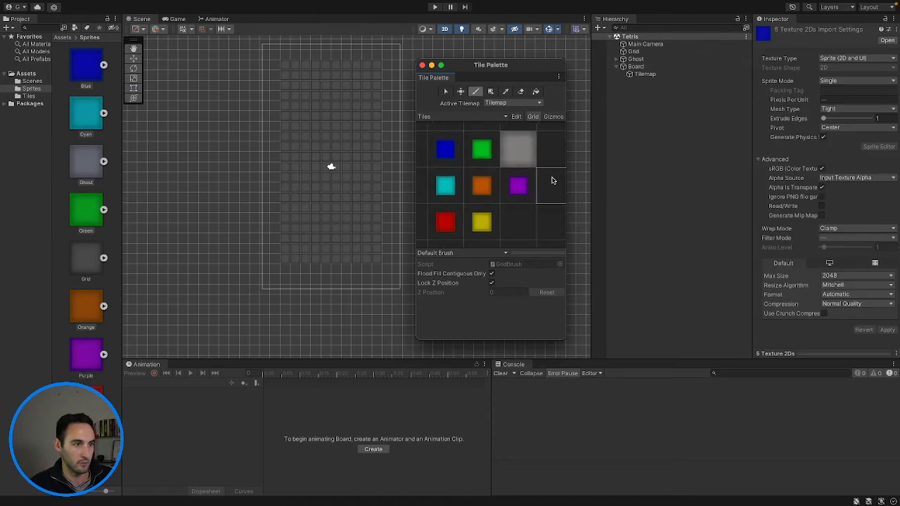
click(523, 154)
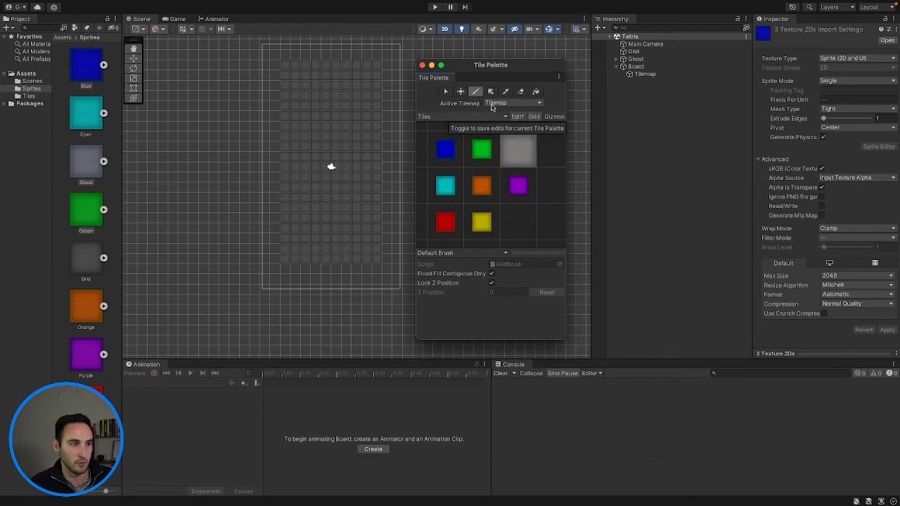
click(422, 65)
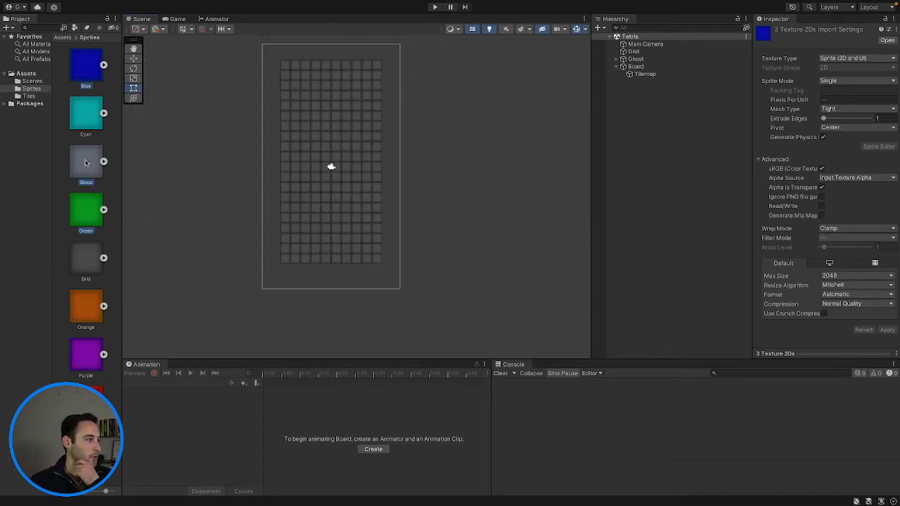
Step: Compare the import settings of neighbouring sprites, set the Ghost sprite's Pixels Per Unit to 192 and apply it
click(87, 206)
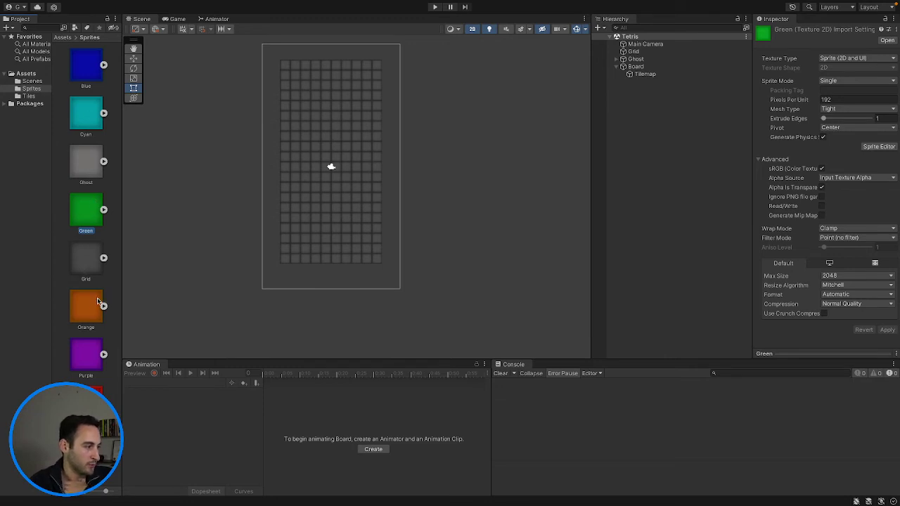
click(87, 263)
click(88, 311)
click(80, 166)
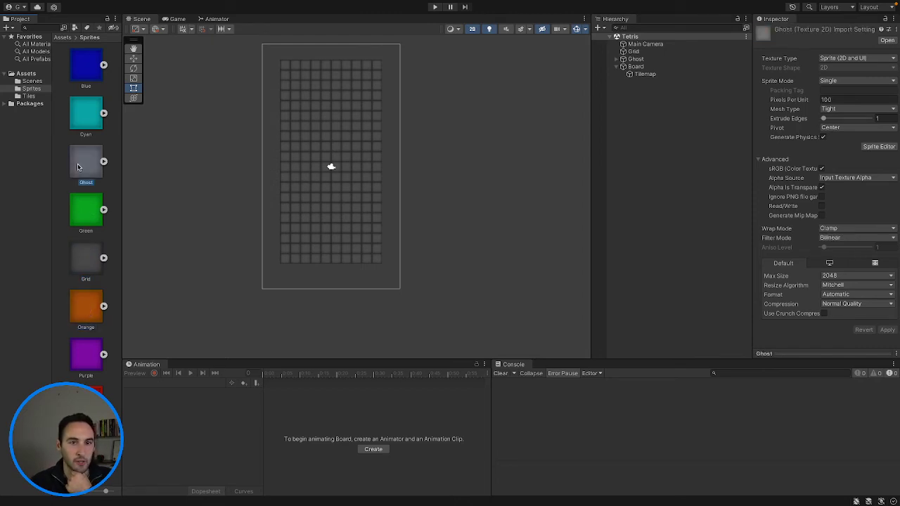
click(842, 99)
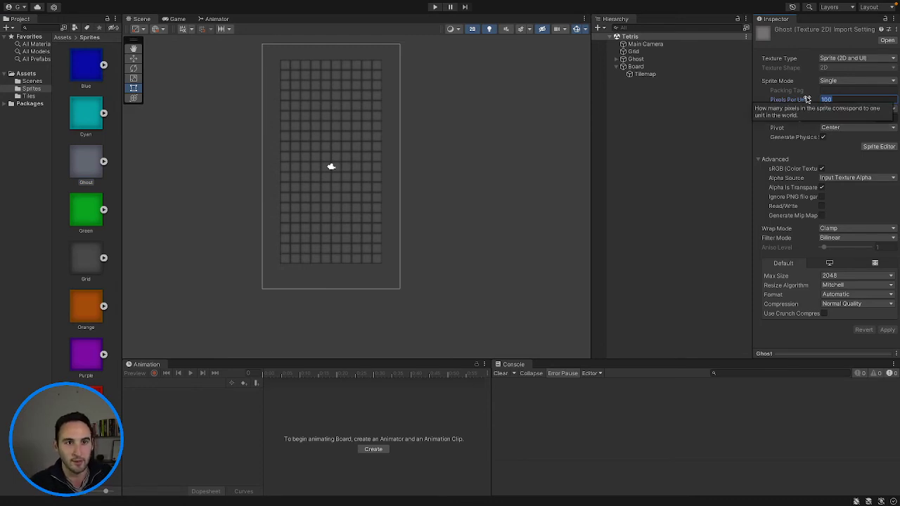
click(86, 162)
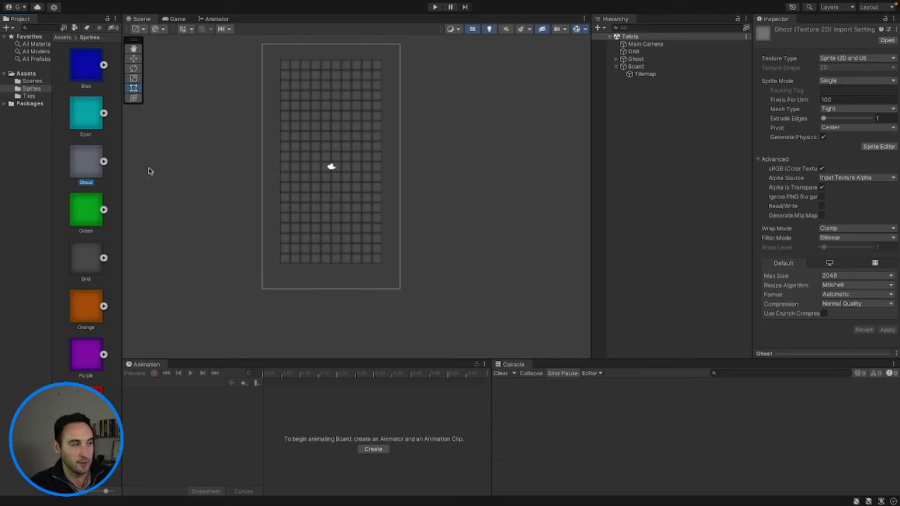
click(846, 99)
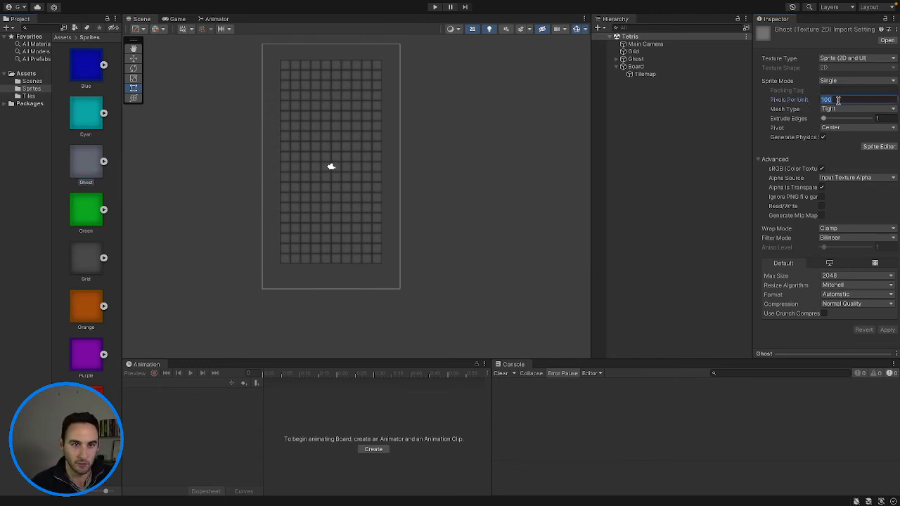
text(16)
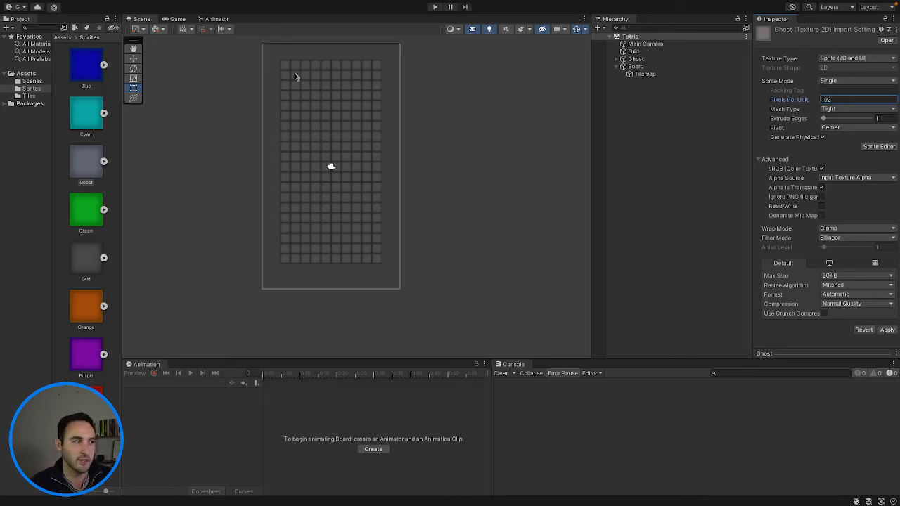
click(628, 67)
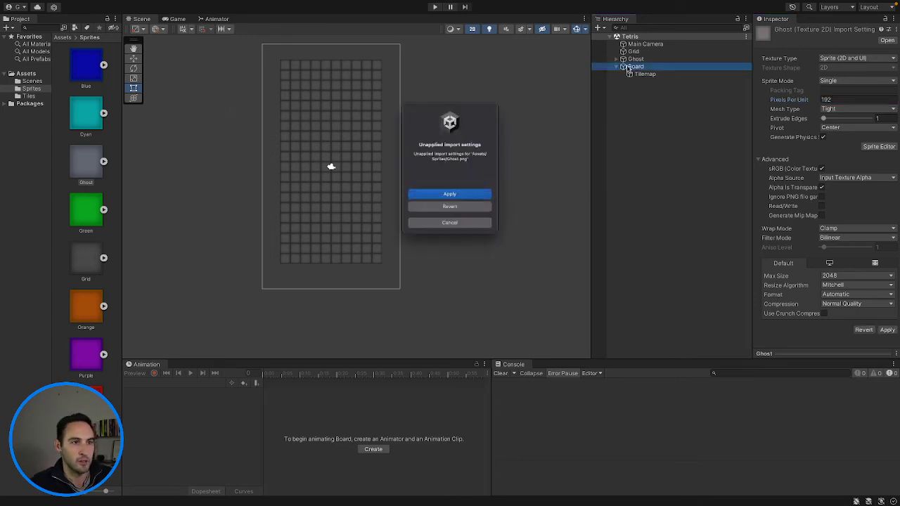
click(479, 204)
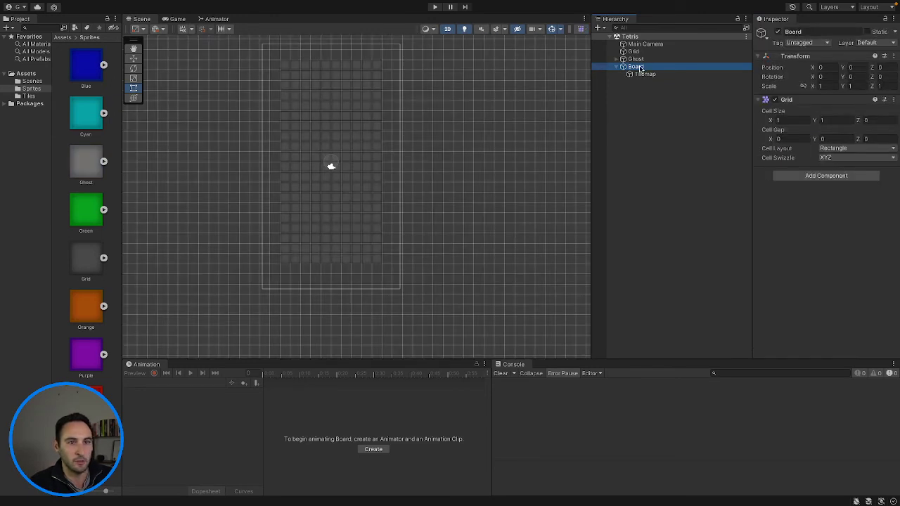
Step: Open the Tile Palette for the Board and examine how the Ghost tile fits beside the coloured tiles
click(578, 30)
click(528, 154)
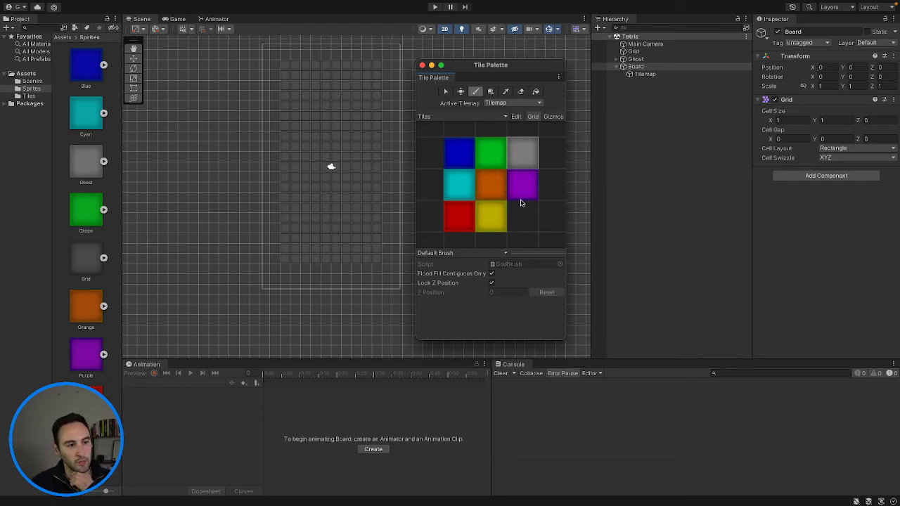
scroll(504, 215, up, 4)
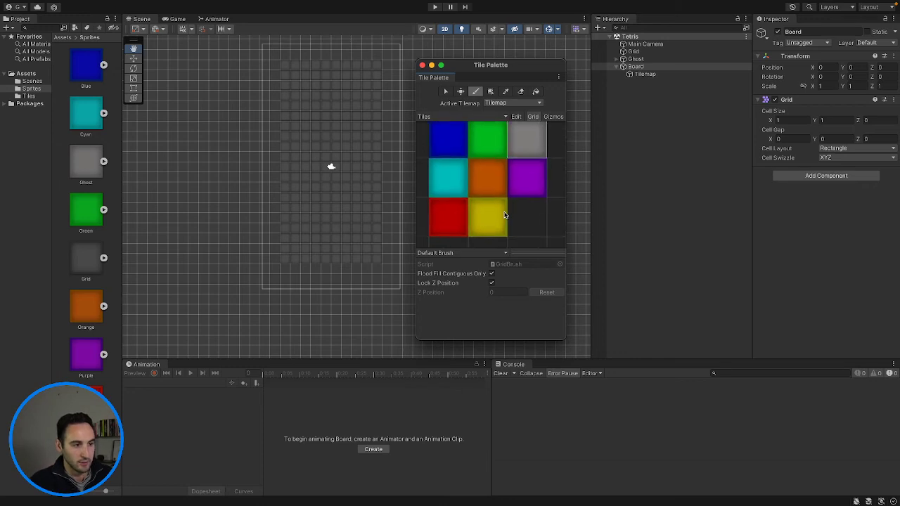
scroll(504, 215, down, 1)
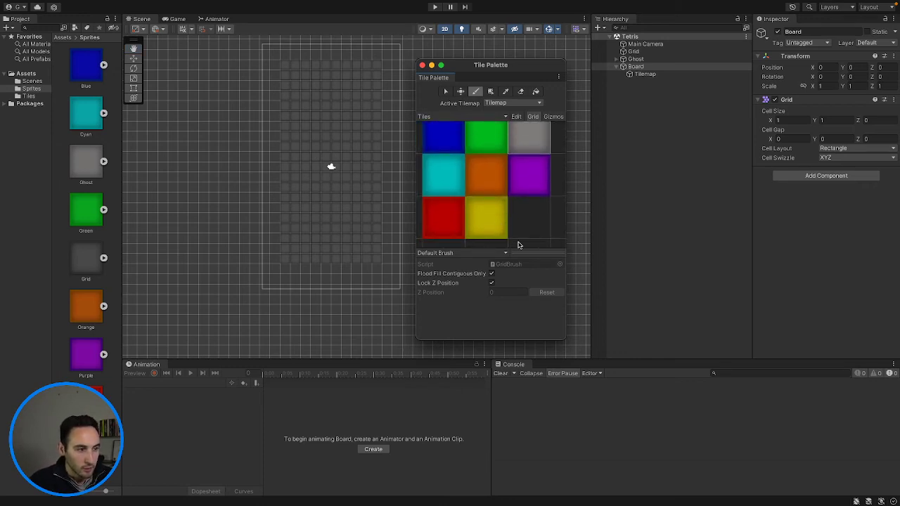
scroll(434, 202, up, 1)
middle_drag(443, 176, 451, 231)
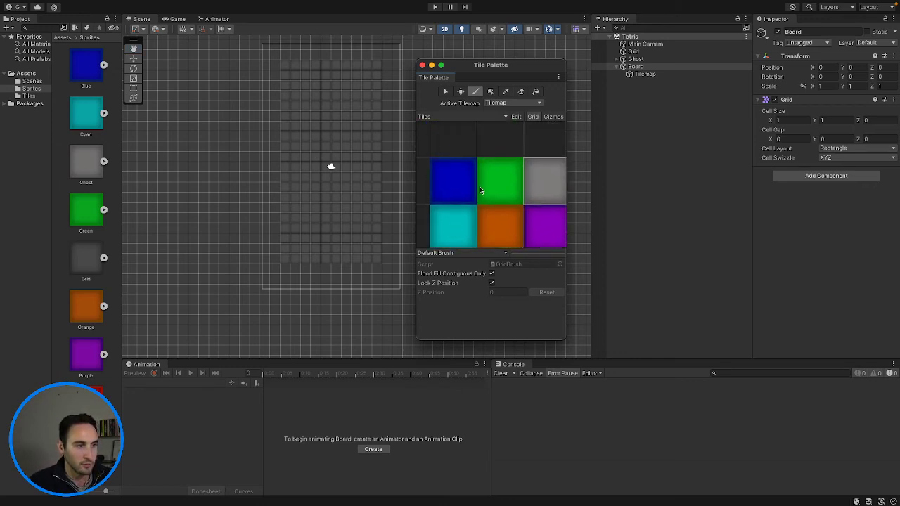
scroll(510, 190, down, 2)
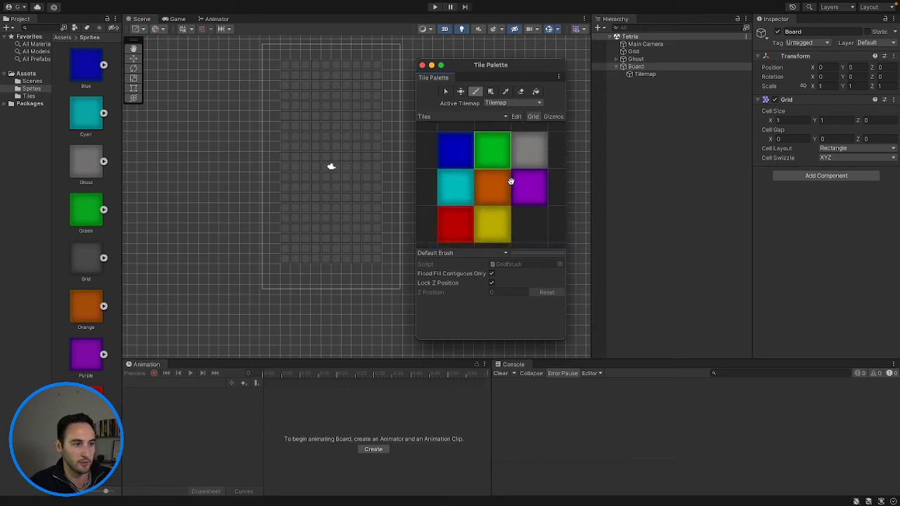
Step: Dock the floating Tile Palette window beneath the Hierarchy
drag(453, 68, 679, 281)
drag(666, 245, 663, 152)
scroll(682, 240, down, 2)
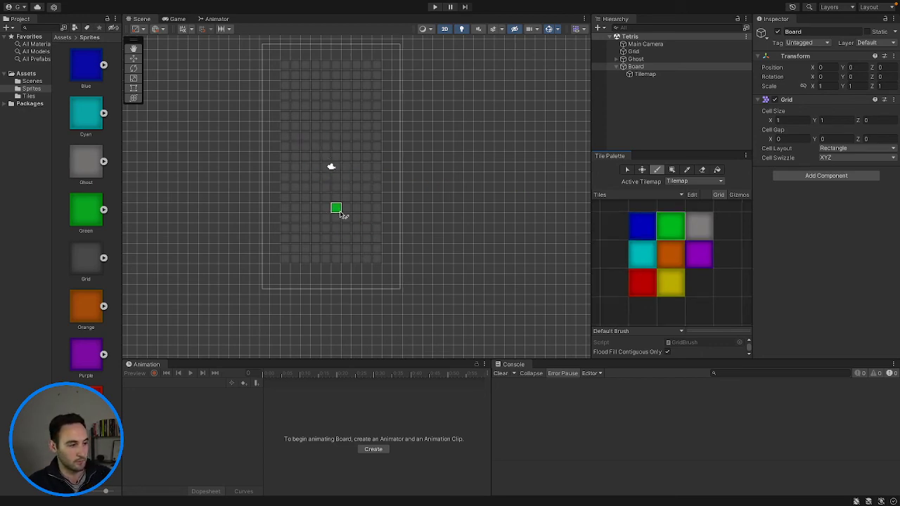
scroll(326, 224, up, 5)
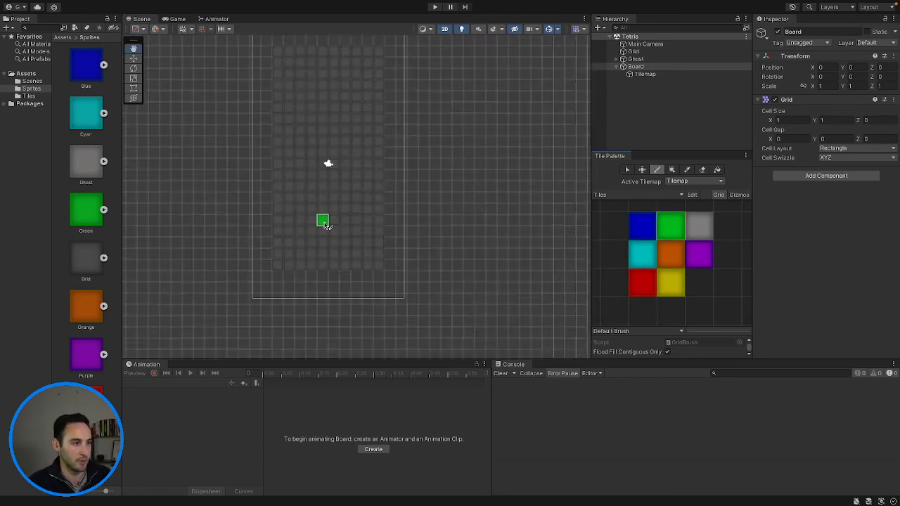
Step: Dock the Game view beside the Scene view and widen it so both show the whole board
scroll(365, 235, down, 5)
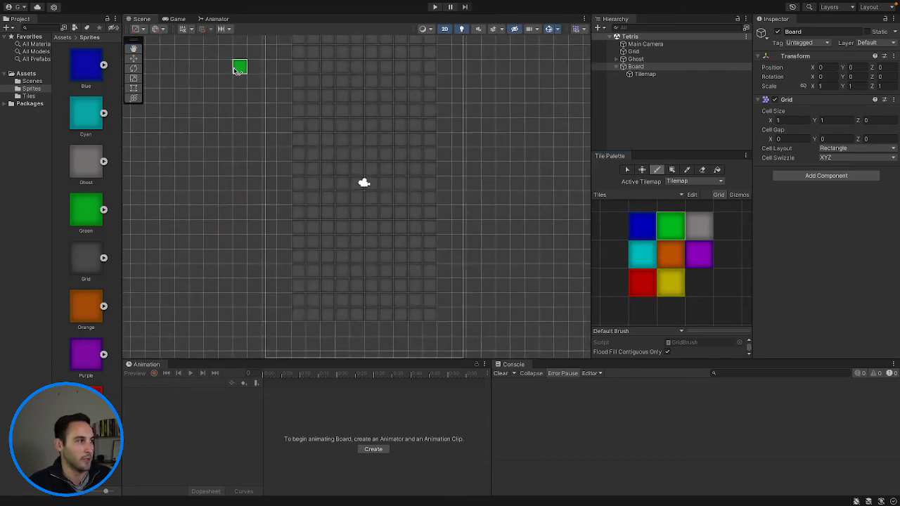
drag(177, 19, 539, 160)
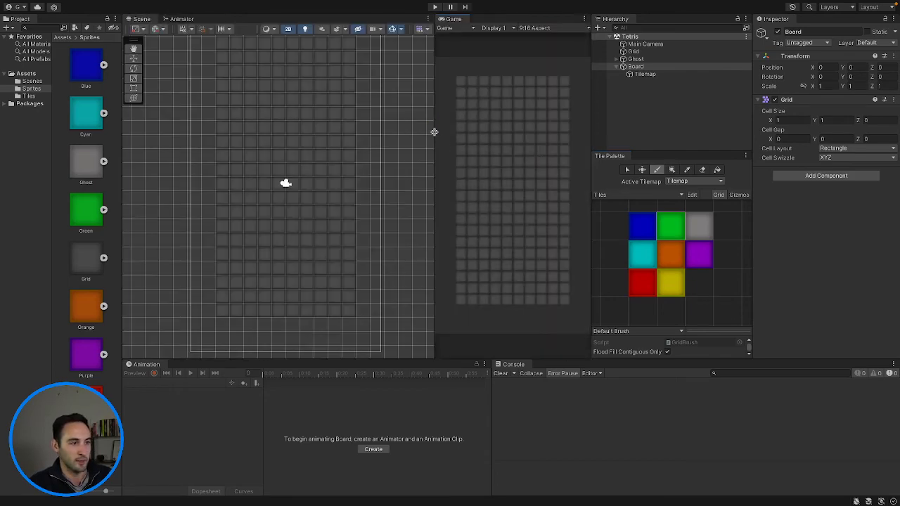
drag(434, 133, 372, 136)
click(304, 166)
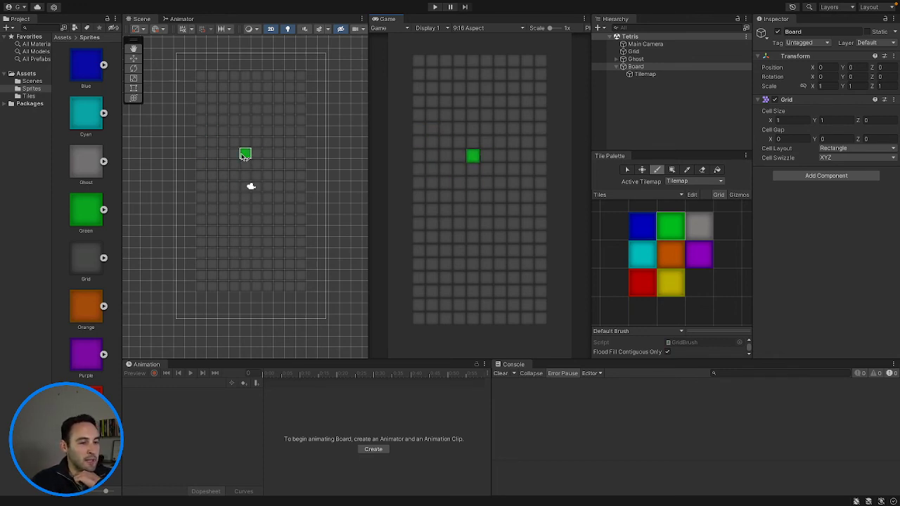
Step: Paint a purple L-shaped piece in the grid's lower-left corner and a cyan T-shaped piece beside it
click(633, 226)
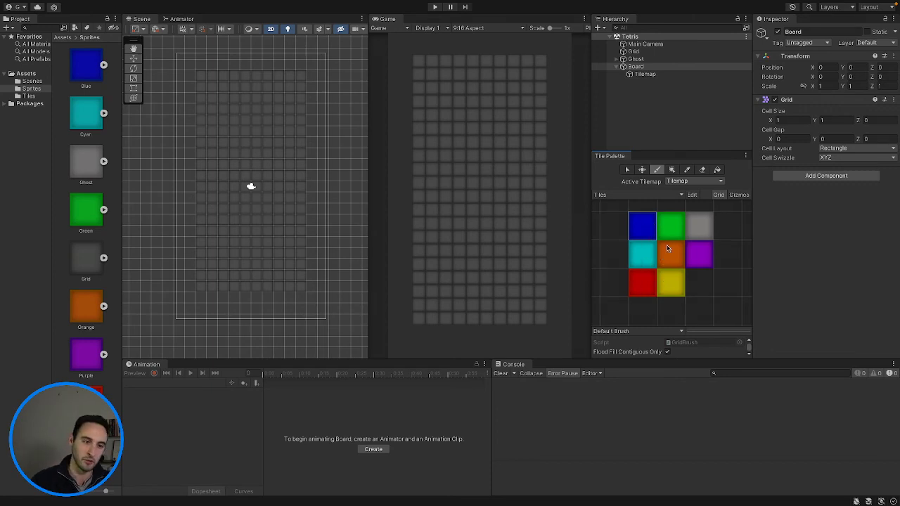
click(696, 227)
click(700, 259)
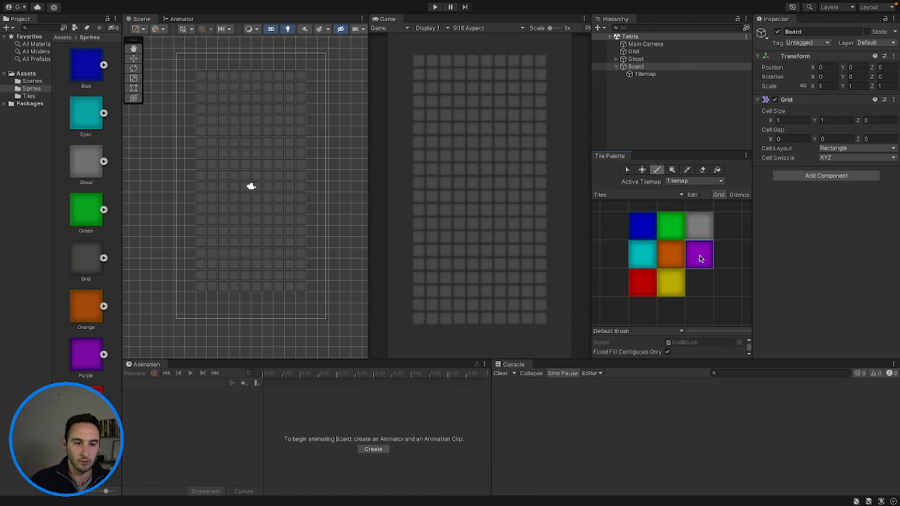
drag(201, 265, 213, 290)
click(642, 255)
mouse_move(213, 275)
mouse_down()
mouse_move(223, 267)
mouse_move(222, 284)
mouse_up()
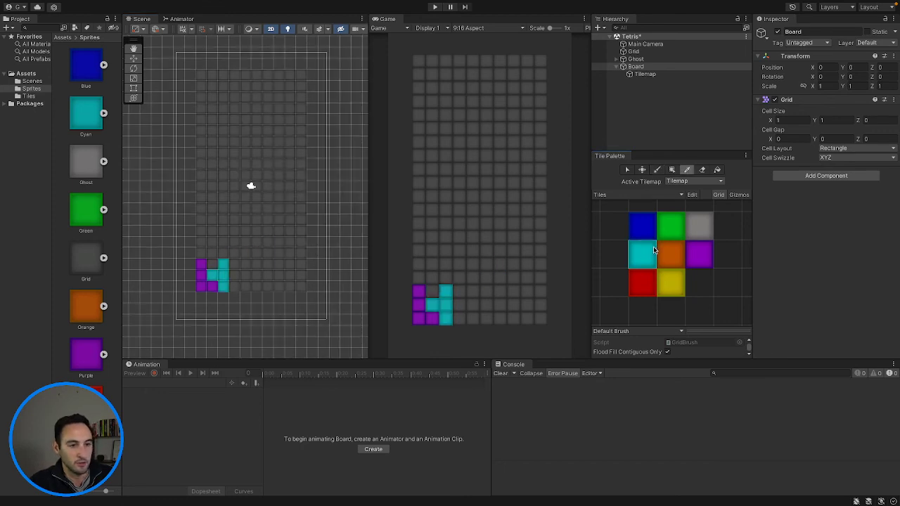
Step: Paint a vertical orange column of four tiles beside the cyan piece and a red 2×2 square on the bottom rows next to it
click(671, 254)
mouse_move(235, 288)
mouse_down()
mouse_move(235, 254)
mouse_move(246, 275)
mouse_move(257, 268)
mouse_up()
click(642, 282)
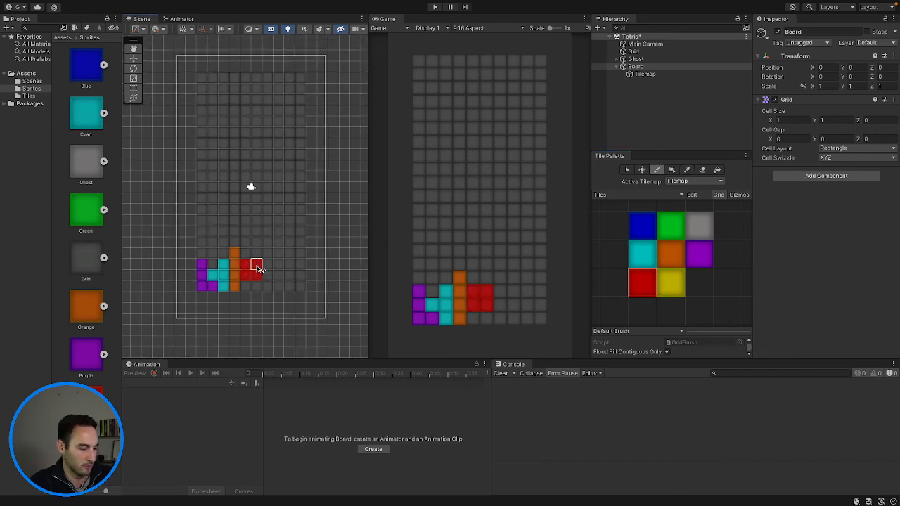
key(super+z)
key(super+z)
key(super+shift+z)
mouse_move(243, 286)
mouse_down()
mouse_move(255, 275)
mouse_move(256, 284)
mouse_up()
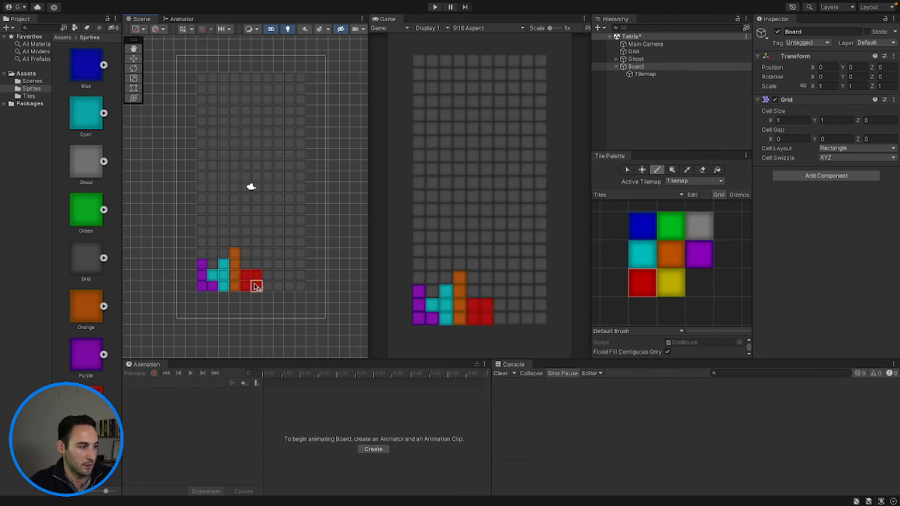
click(651, 257)
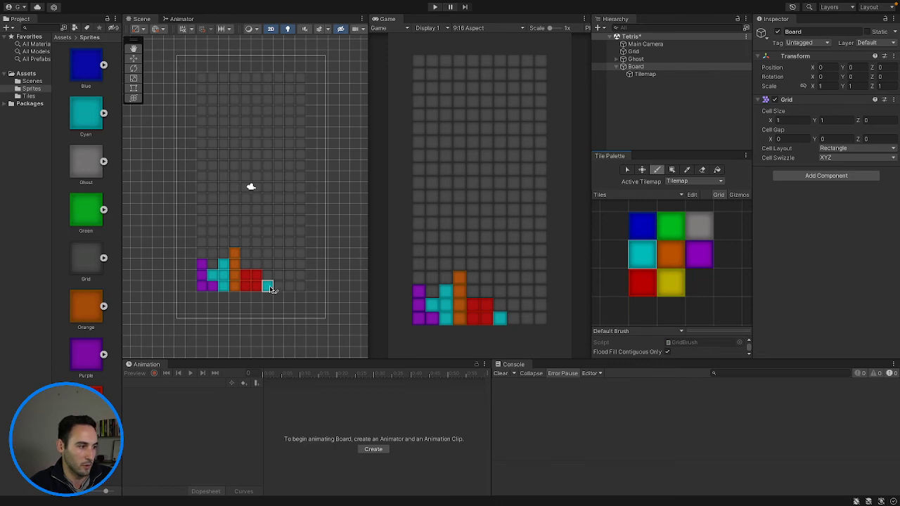
drag(278, 287, 267, 264)
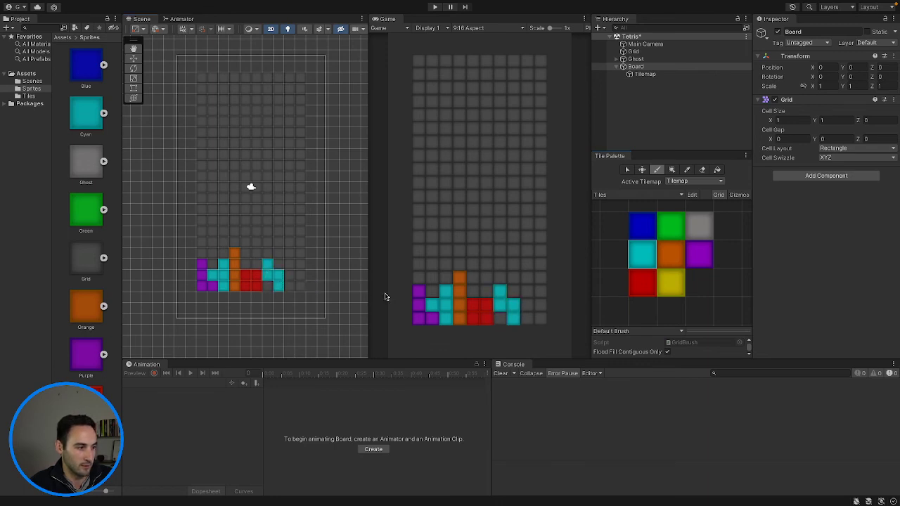
key(ctrl+z)
Step: Paint a green S-shaped piece of four tiles over the upper-right edge of the red square
click(692, 254)
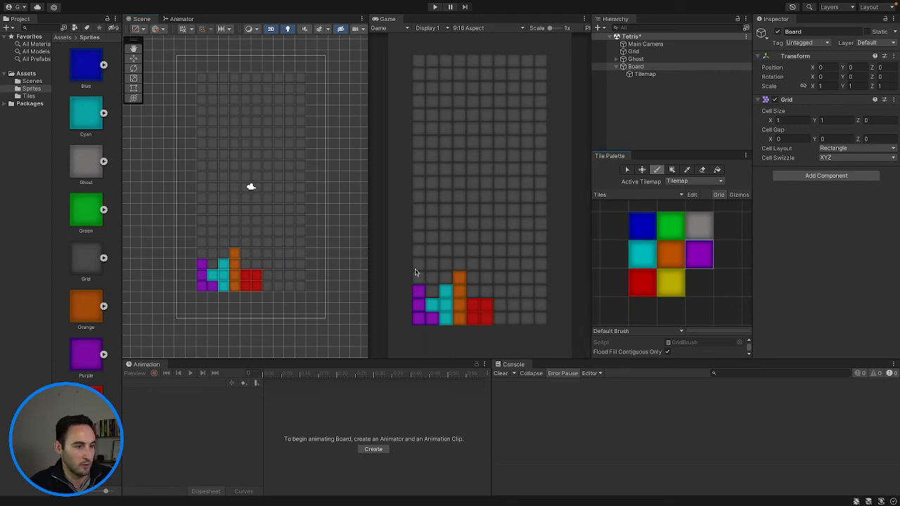
click(670, 226)
click(257, 264)
click(257, 253)
click(267, 264)
click(267, 274)
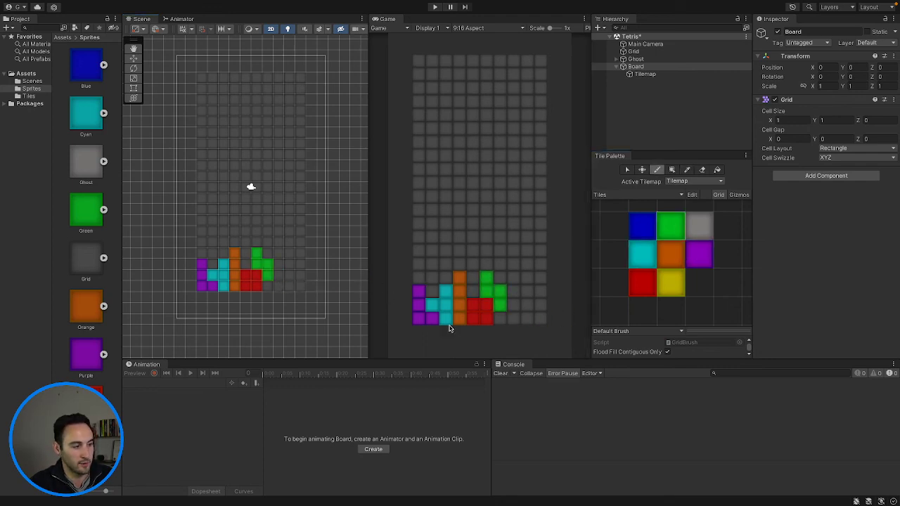
Step: Paint a freehand orange scribble across the upper board and undo all the test painting on the Board tilemap
click(671, 254)
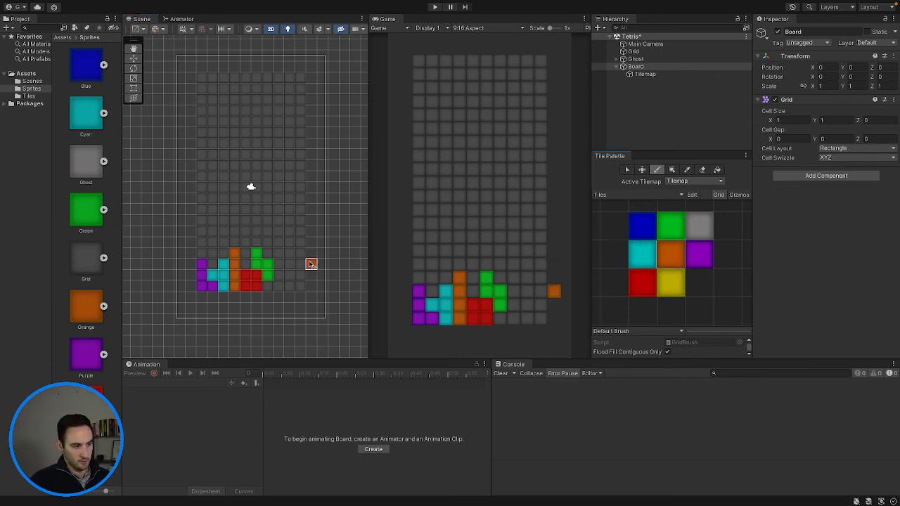
mouse_move(270, 199)
mouse_down()
mouse_move(225, 123)
mouse_move(187, 134)
mouse_move(300, 153)
mouse_move(290, 137)
mouse_up()
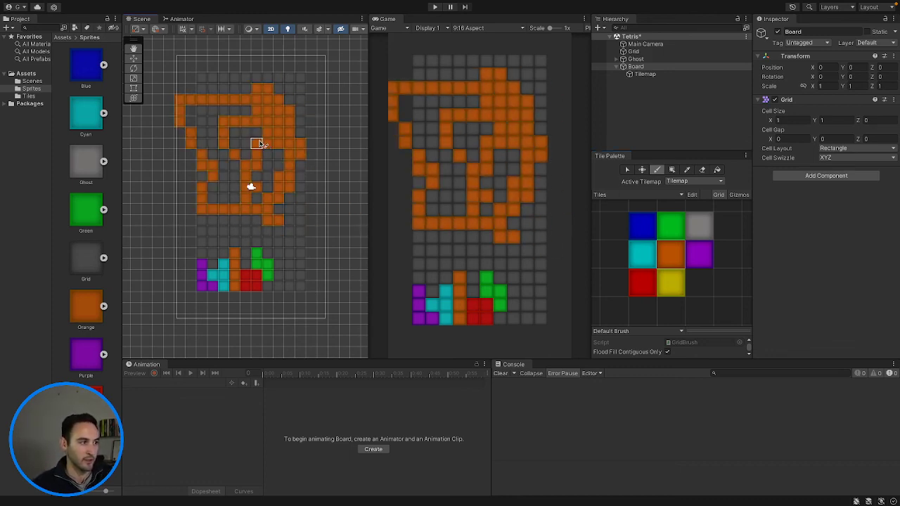
key(ctrl+z)
key(ctrl+z)
key(ctrl+z)
key(ctrl+z)
key(ctrl+z)
key(ctrl+z)
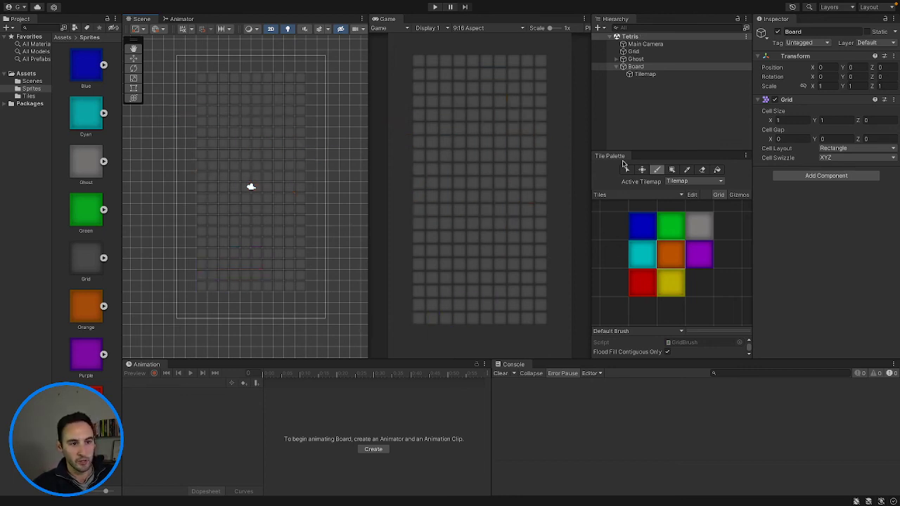
Step: Reduce the height of the docked Tile Palette to give the Hierarchy more room
drag(643, 150, 645, 168)
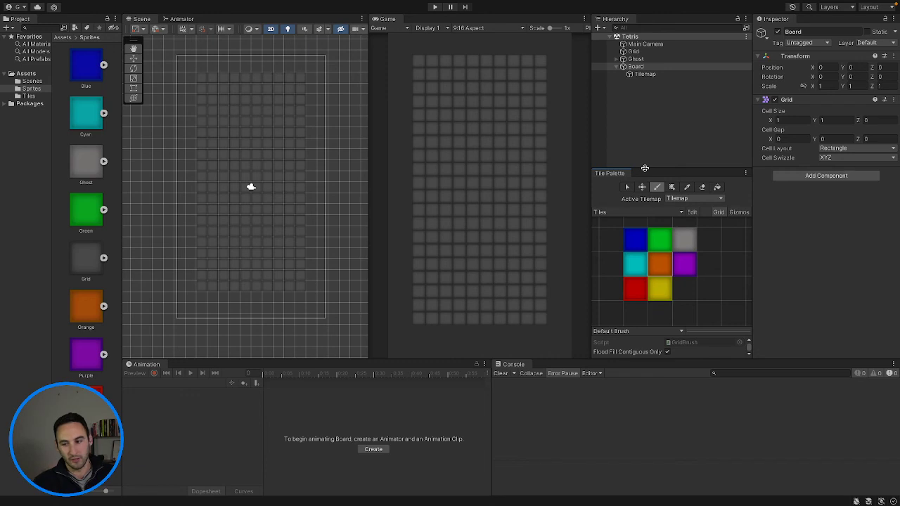